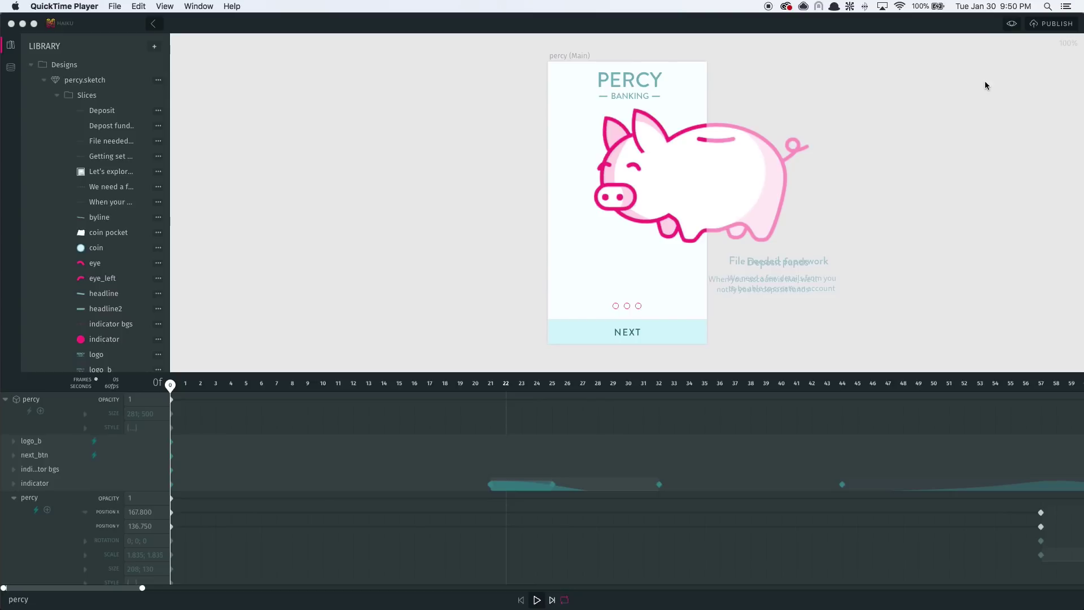
# - Preview the prototype interactively through the paperwork and Deposit funds slides, then return to editing
pyautogui.click(1011, 25)
pyautogui.click(1011, 25)
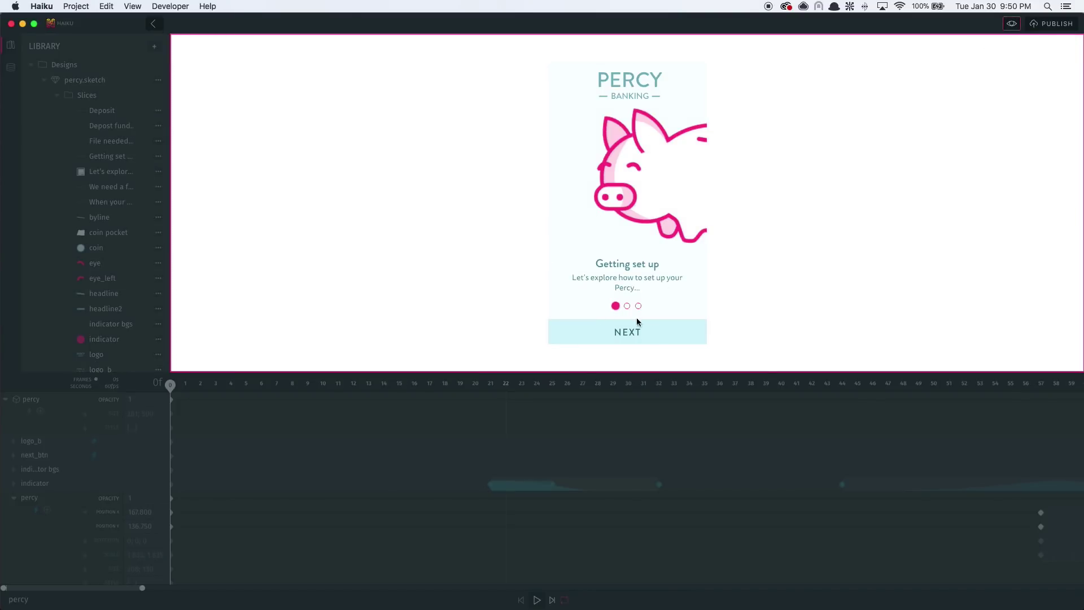
pyautogui.click(636, 338)
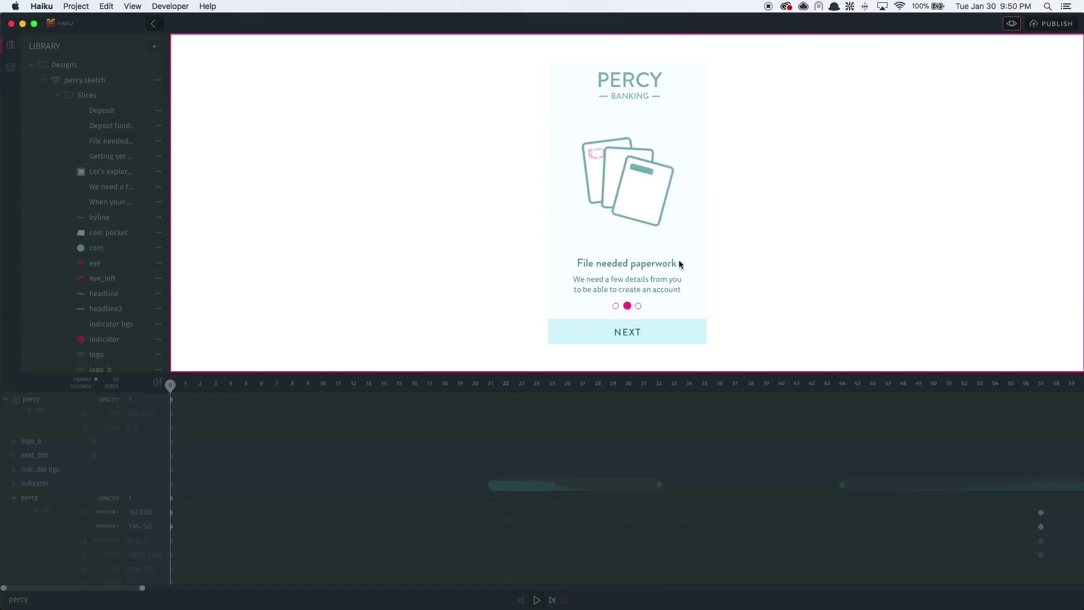
pyautogui.click(631, 331)
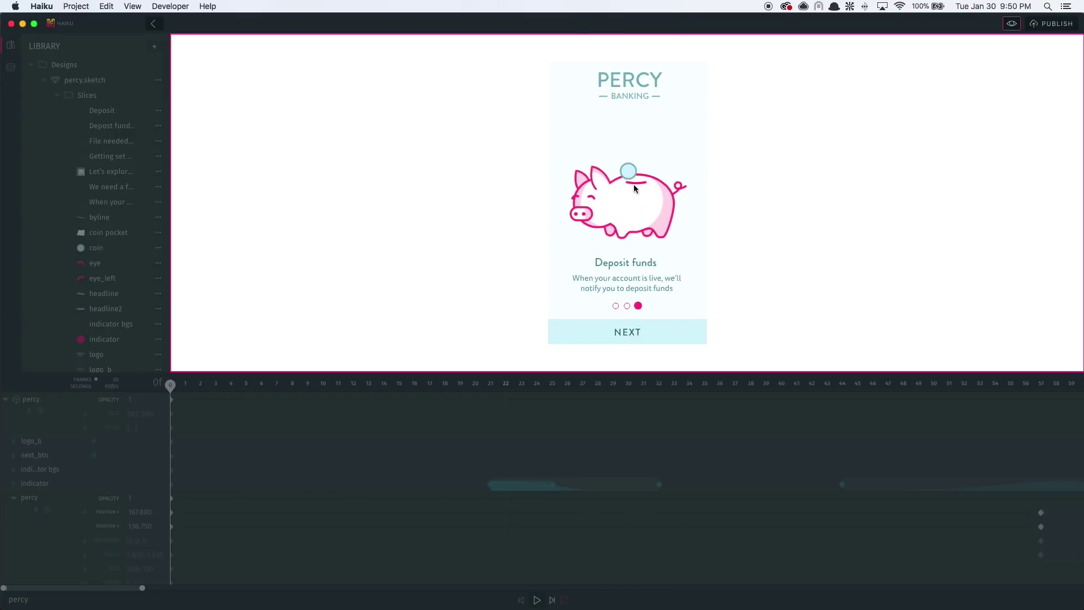
pyautogui.click(1008, 26)
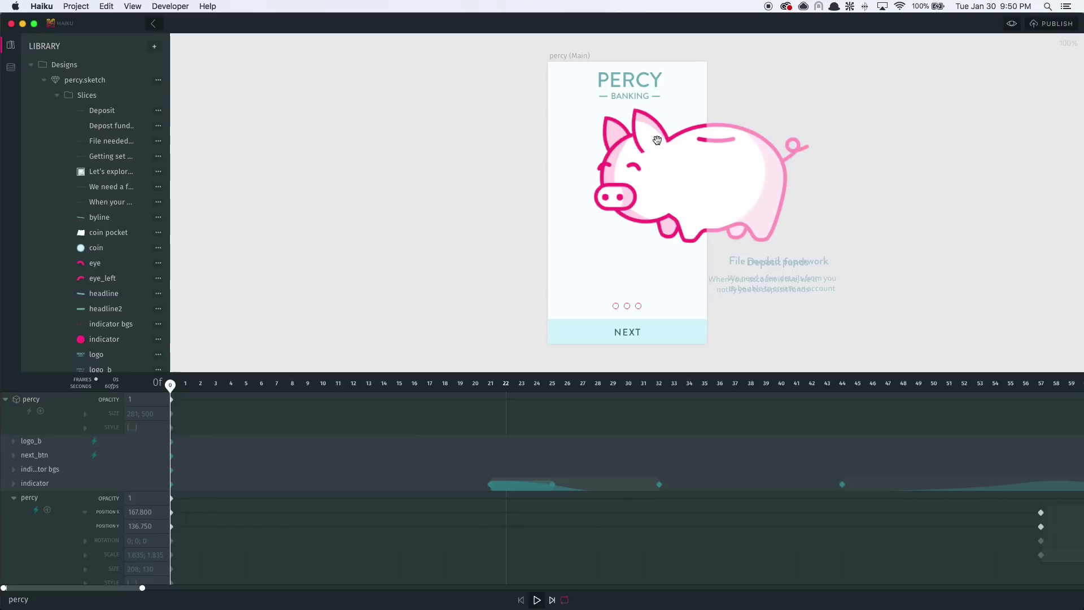
# - Select the whole pig and add a Rotation Z keyframe at frame 30
pyautogui.click(657, 185)
pyautogui.click(701, 144)
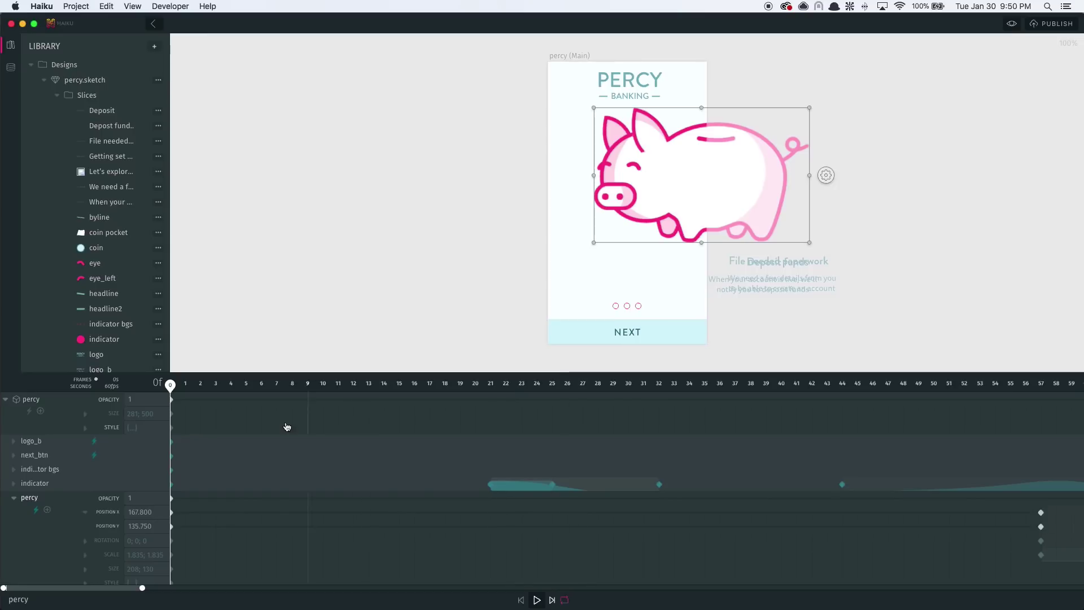
pyautogui.scroll(-1, 141, 514)
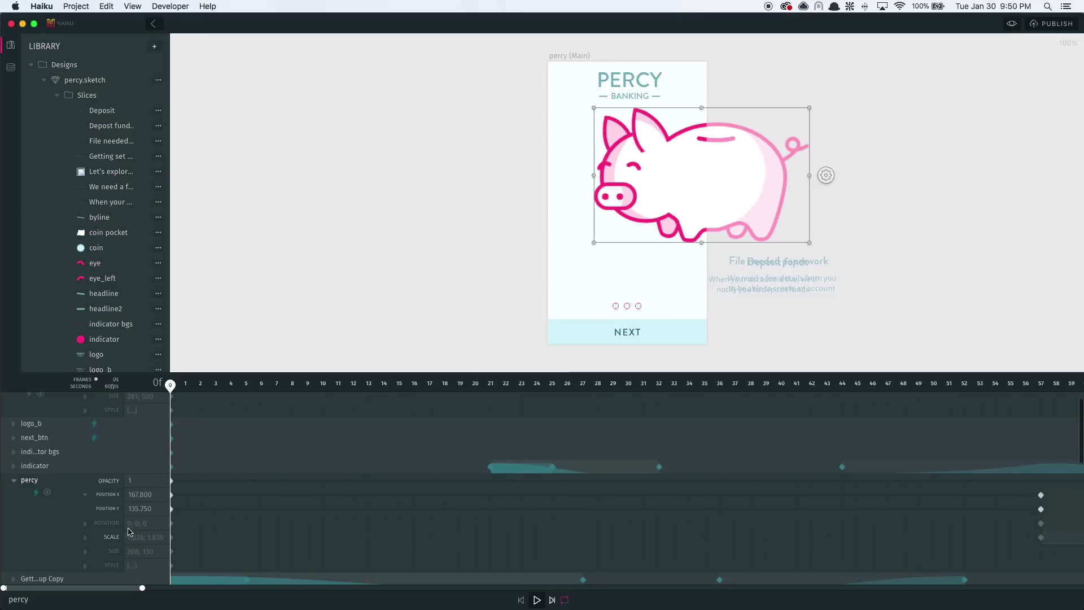
pyautogui.click(340, 533)
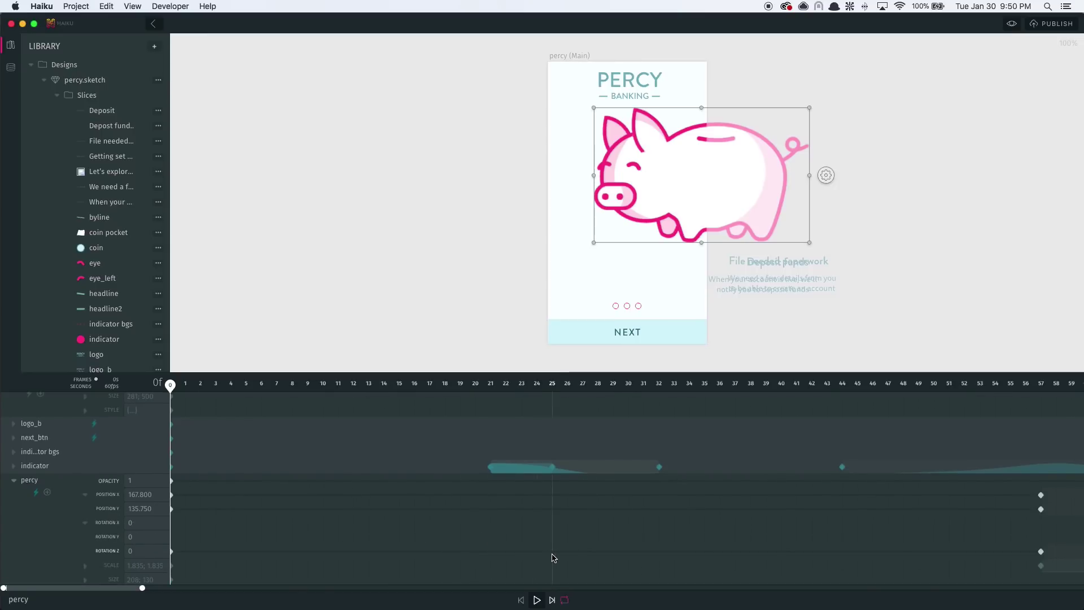
pyautogui.rightClick(630, 556)
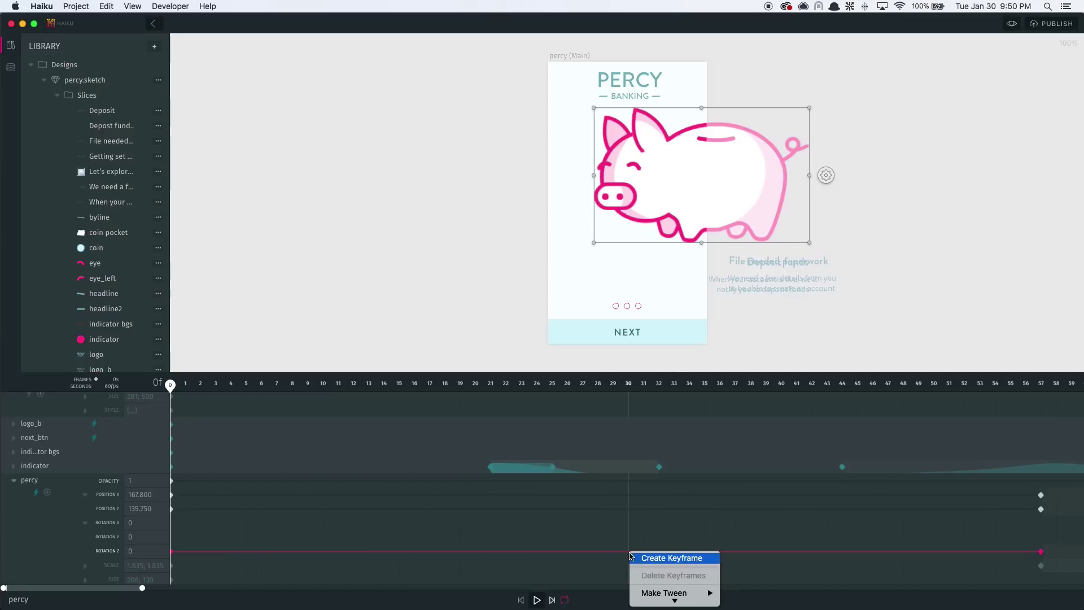
pyautogui.click(667, 558)
# - At frame 30, set the pig's Rotation Z to 6.283 for a full turn
pyautogui.click(629, 385)
pyautogui.click(664, 152)
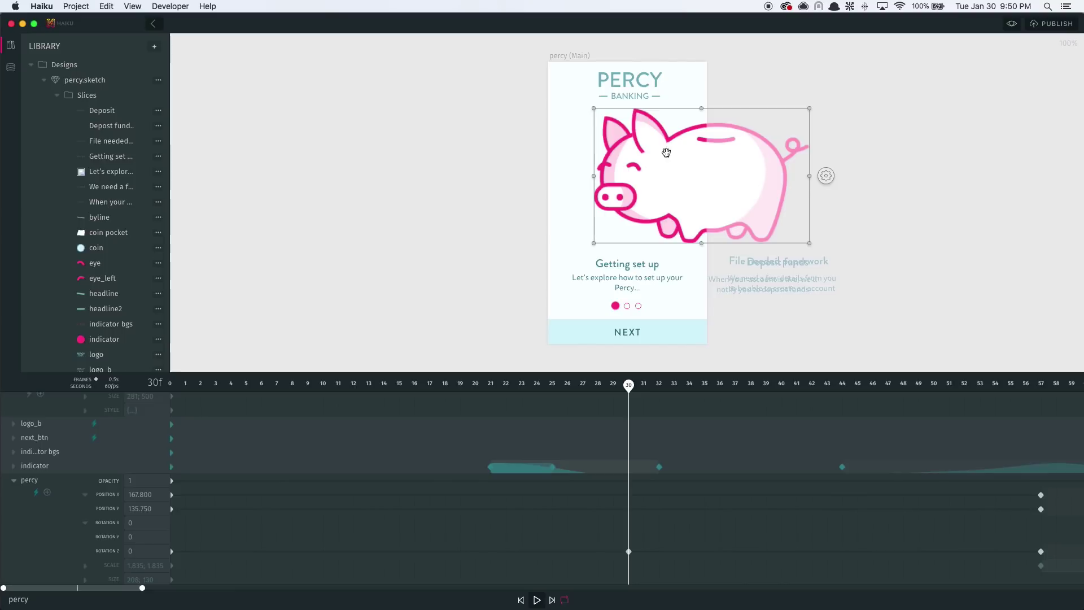
pyautogui.moveTo(587, 118)
pyautogui.mouseDown()
pyautogui.moveTo(686, 49)
pyautogui.moveTo(551, 115)
pyautogui.moveTo(649, 75)
pyautogui.moveTo(585, 104)
pyautogui.mouseUp()
pyautogui.click(136, 552)
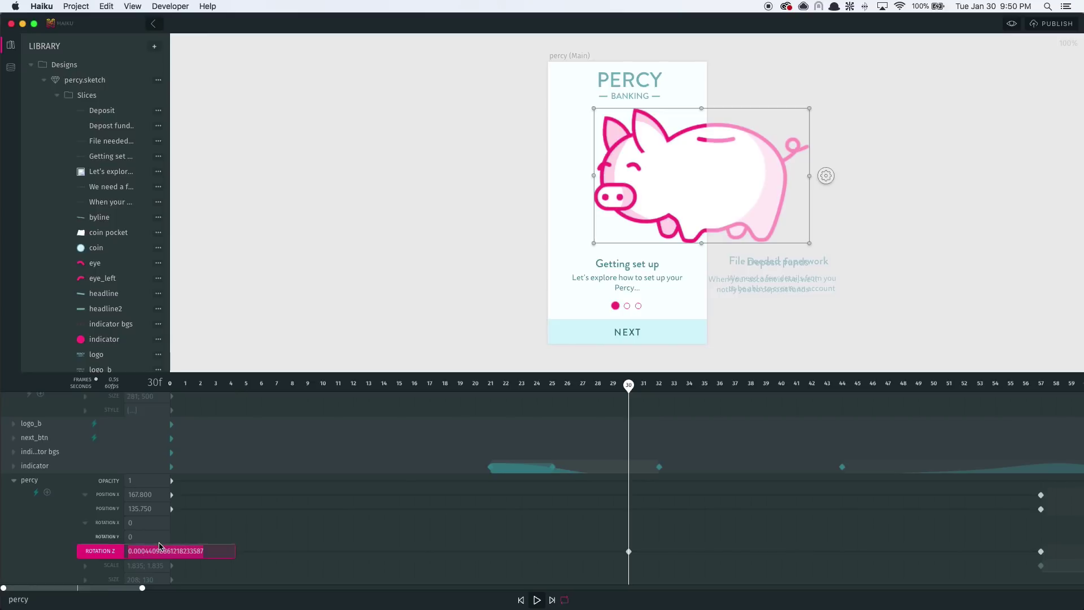
pyautogui.write('6.28')
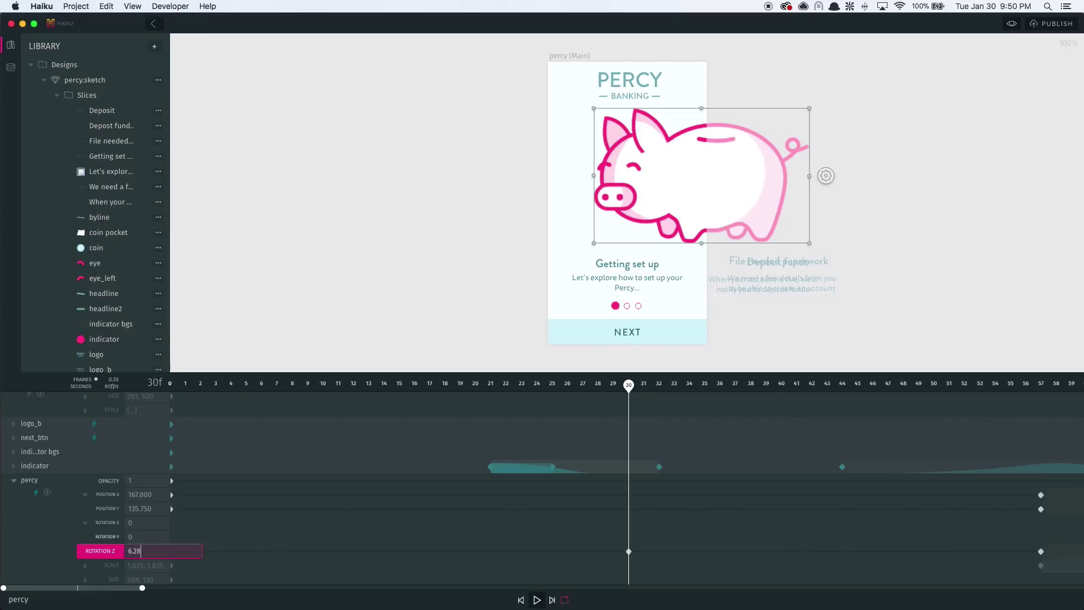
pyautogui.write('3')
pyautogui.press('Tab')
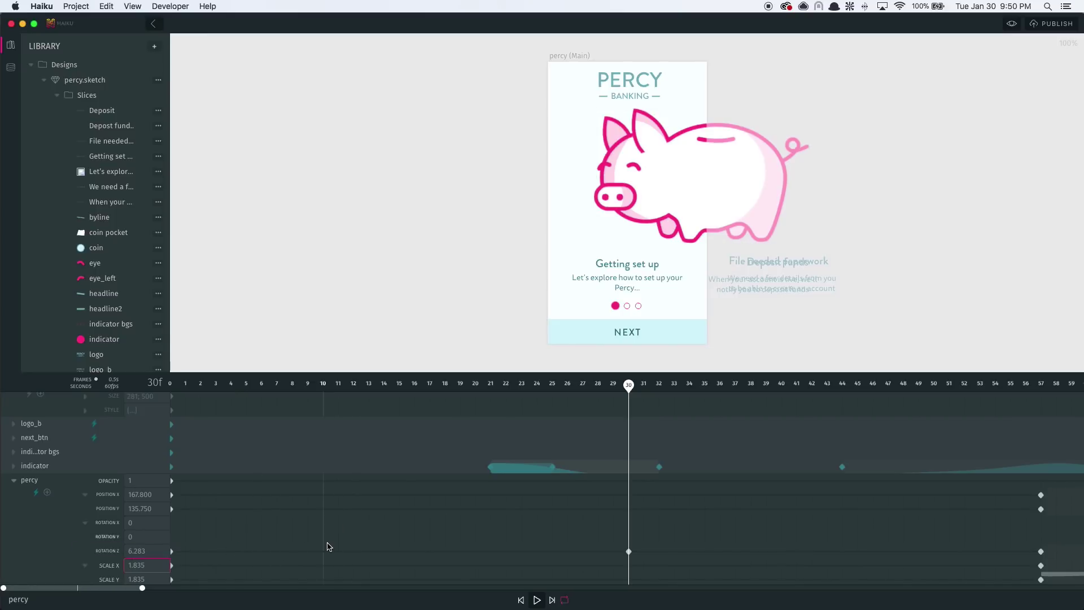
# - Apply an Ease In Out Circ tween to Rotation Z and scrub back to frame 18 to check the spin
pyautogui.rightClick(325, 548)
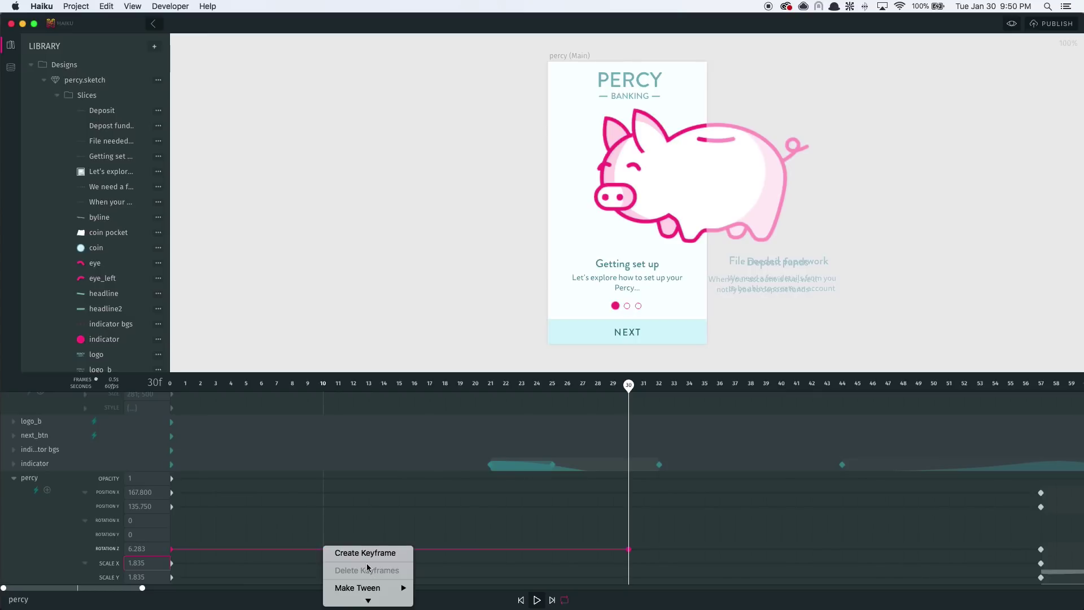
pyautogui.moveTo(374, 590)
pyautogui.moveTo(450, 599)
pyautogui.click(511, 525)
pyautogui.moveTo(628, 385); pyautogui.dragTo(230, 427)
pyautogui.click(537, 599)
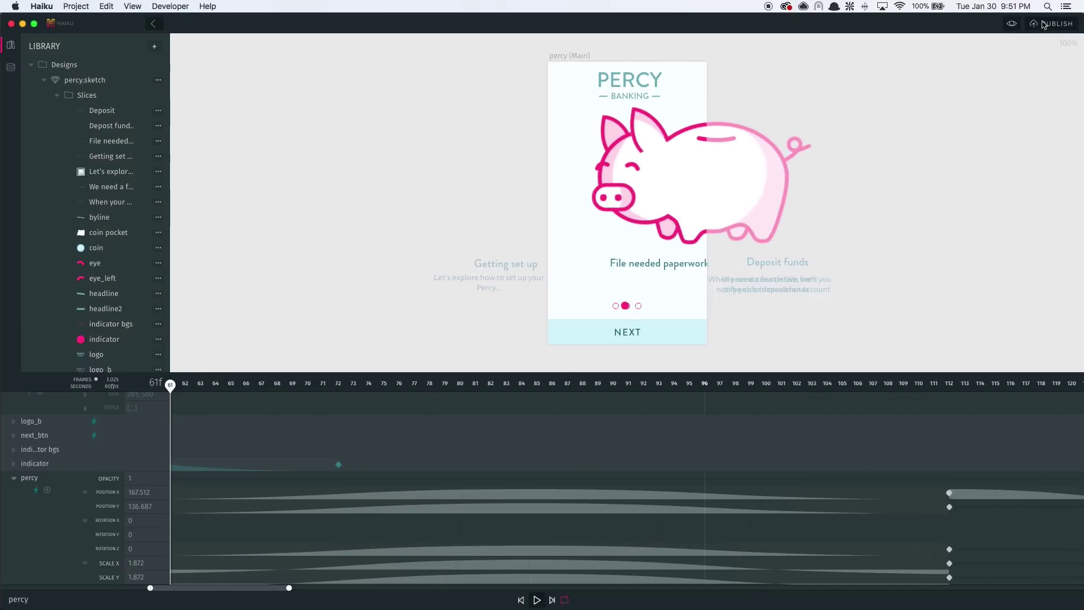
pyautogui.click(1011, 24)
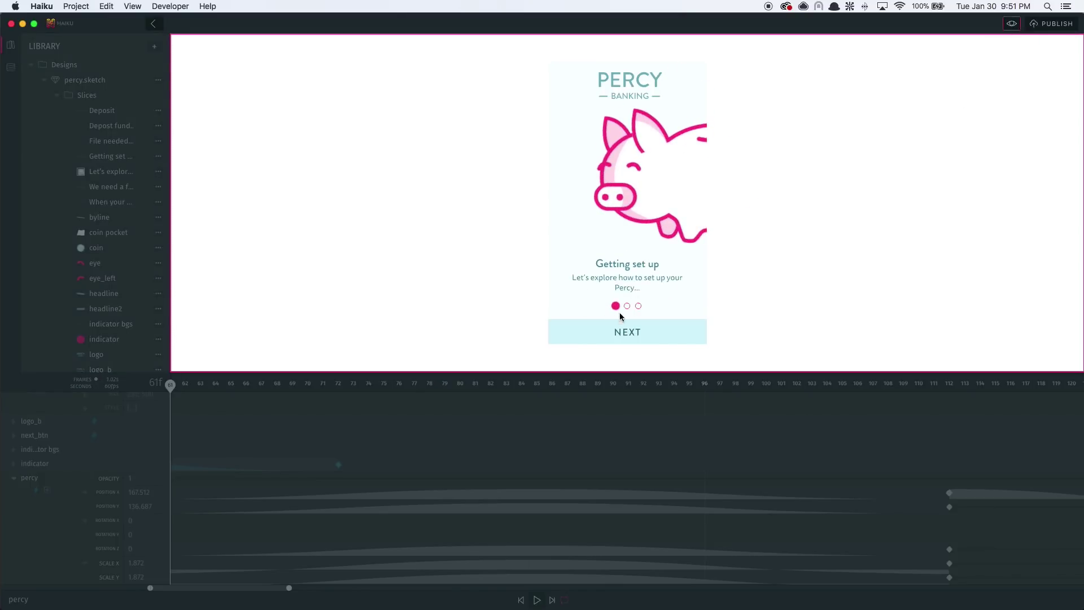
pyautogui.click(630, 334)
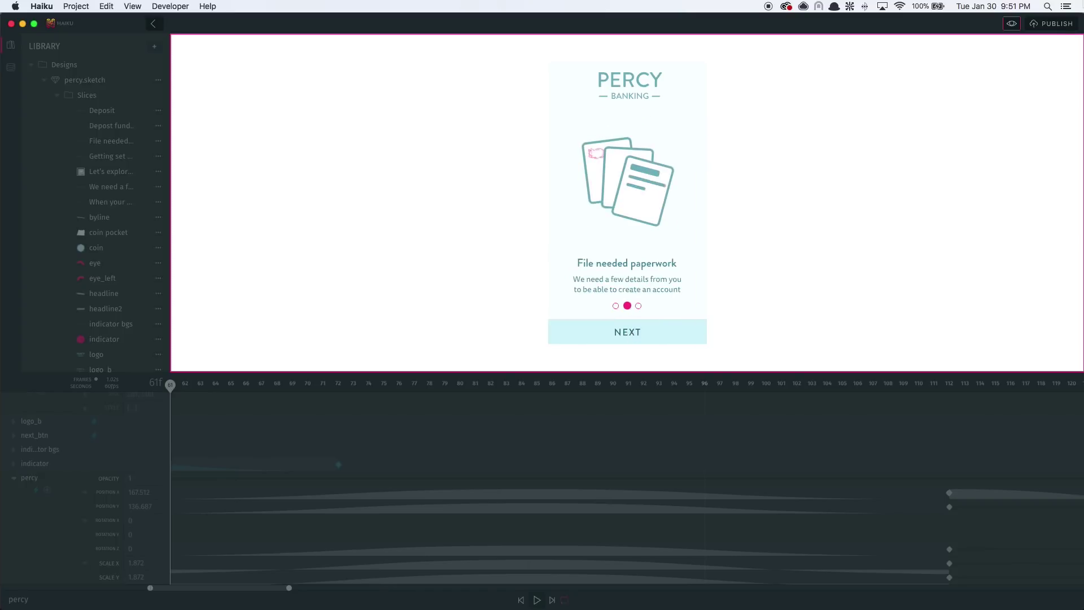
pyautogui.click(1012, 25)
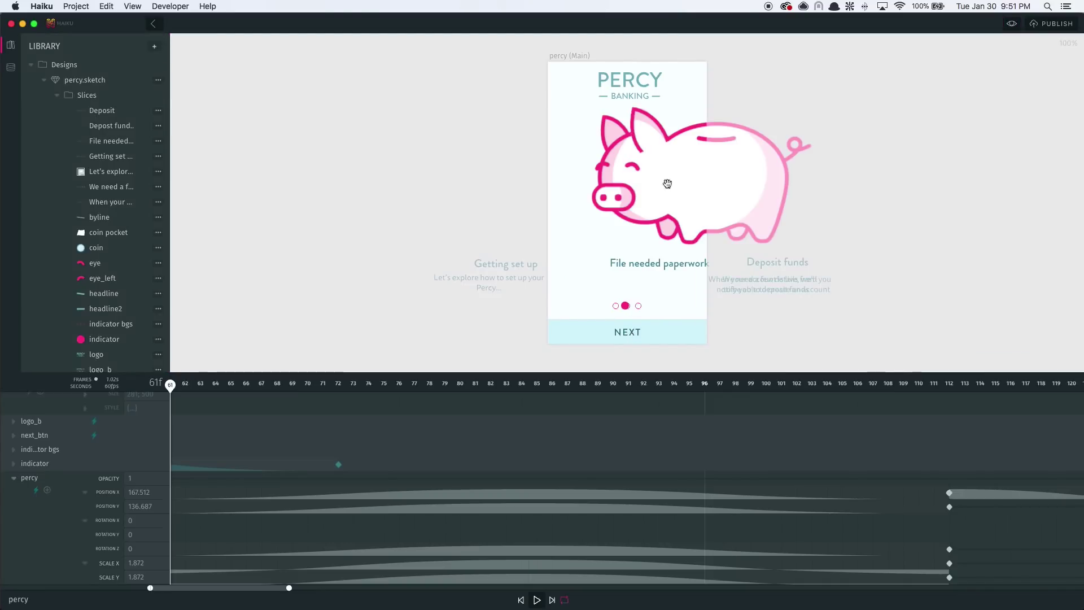
pyautogui.click(666, 156)
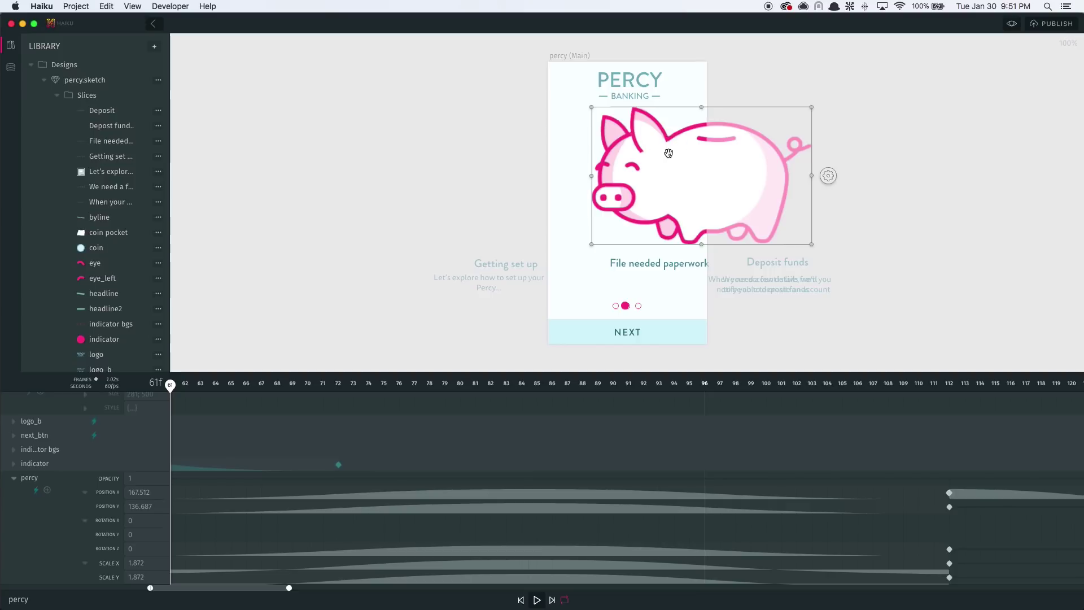
# - Open percy.sketch in Sketch and inspect the pig's ear alongside Haiku
pyautogui.doubleClick(55, 86)
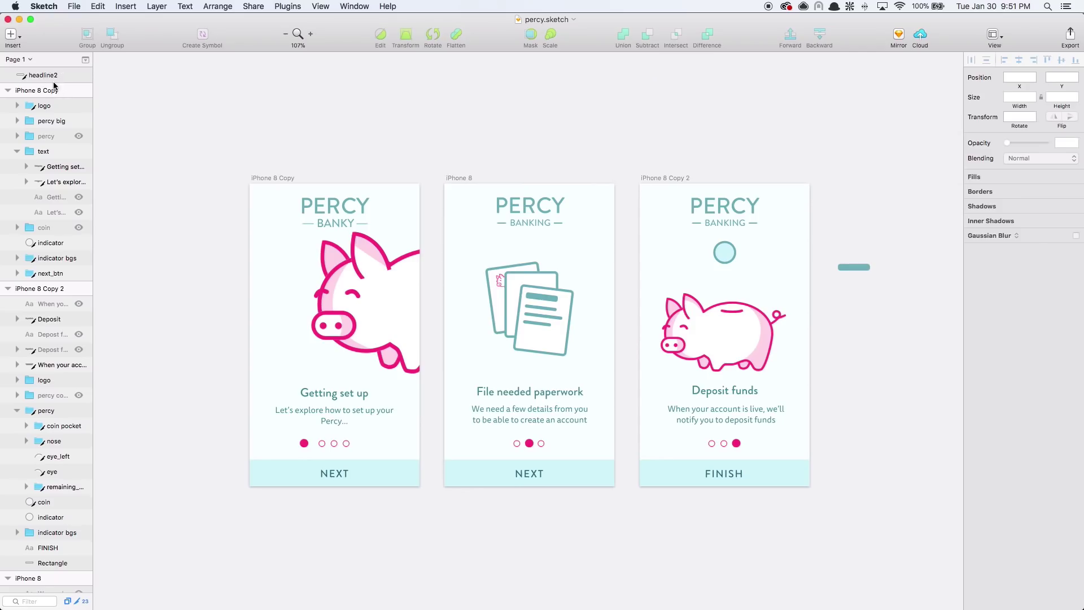
pyautogui.click(381, 267)
pyautogui.click(635, 103)
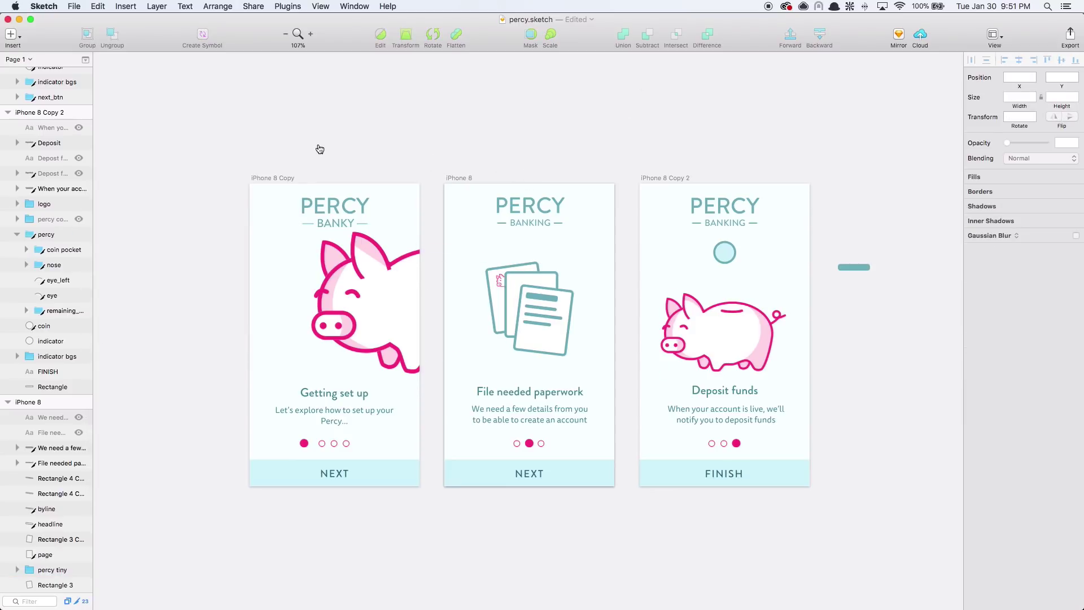
pyautogui.press('super+Tab')
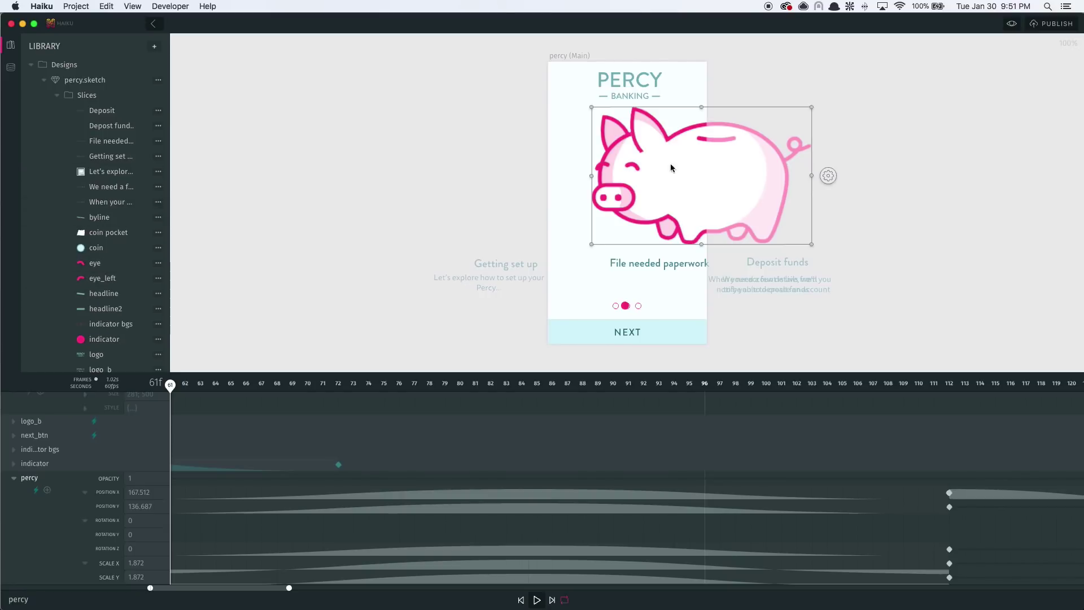
pyautogui.press('super+Tab')
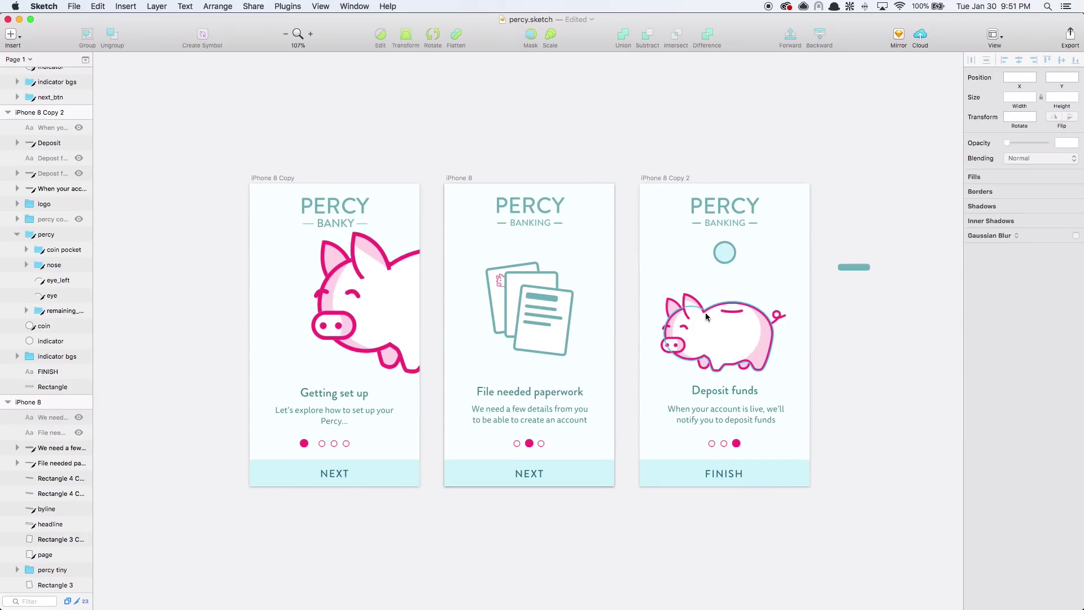
# - Use Find and Replace Color to swap the pig's pink for dark green 417505 everywhere
pyautogui.click(107, 11)
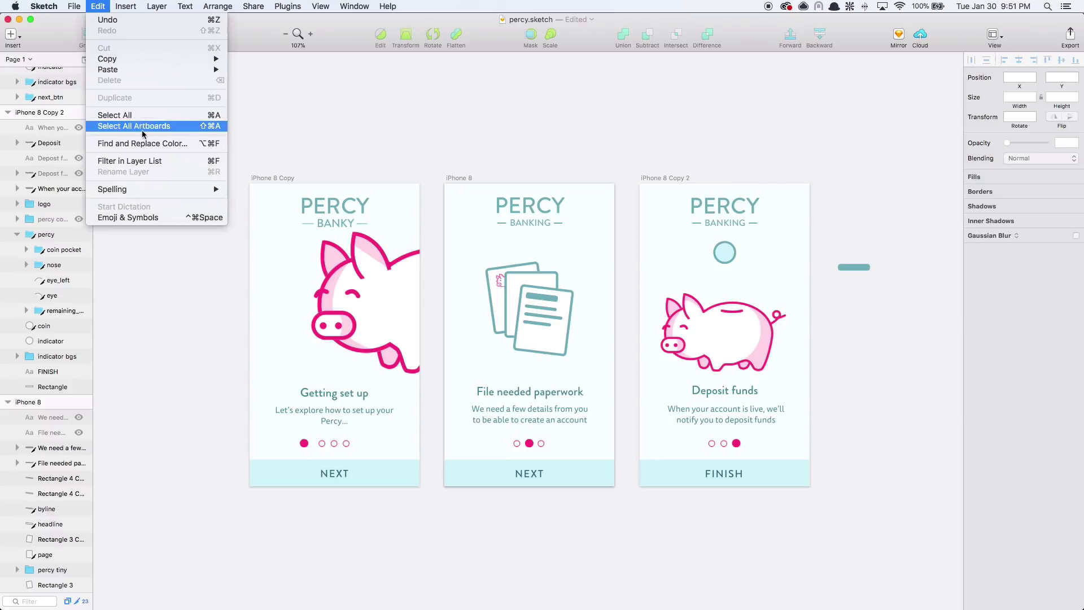
pyautogui.click(151, 143)
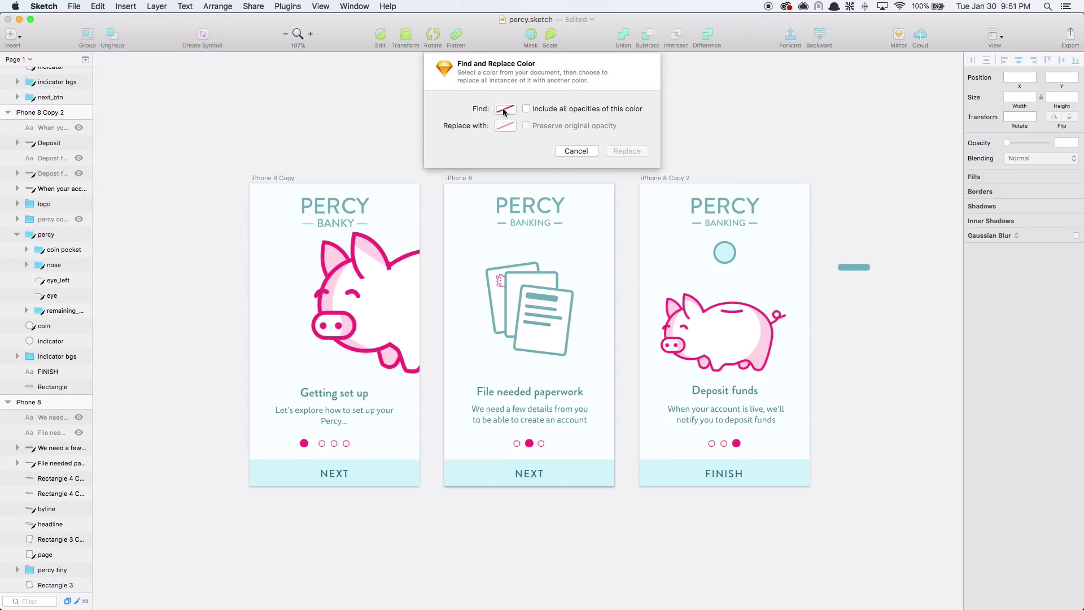
pyautogui.click(505, 111)
pyautogui.click(529, 125)
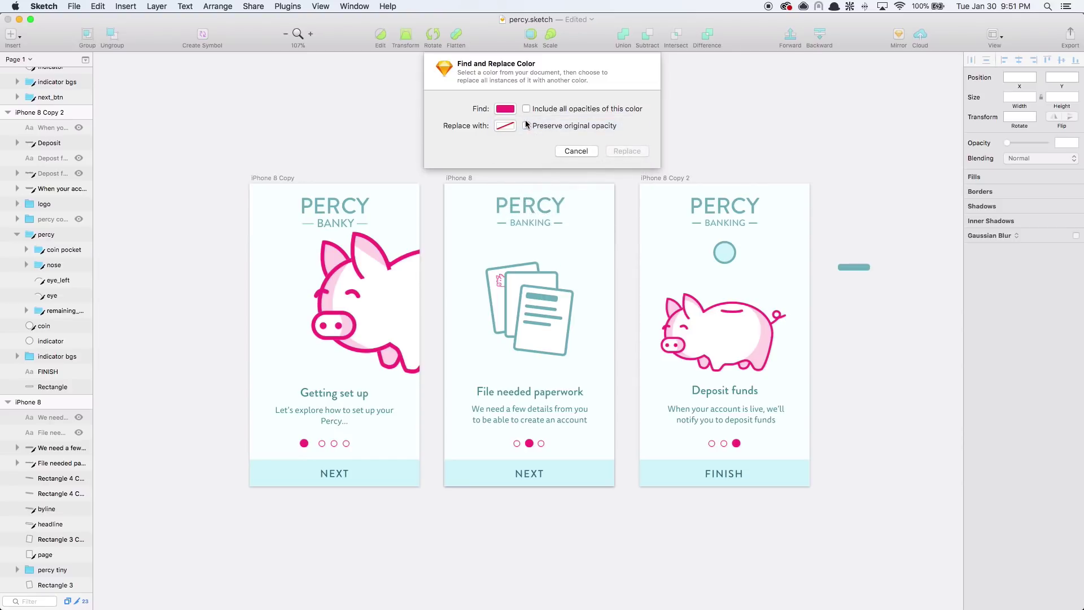
pyautogui.click(510, 124)
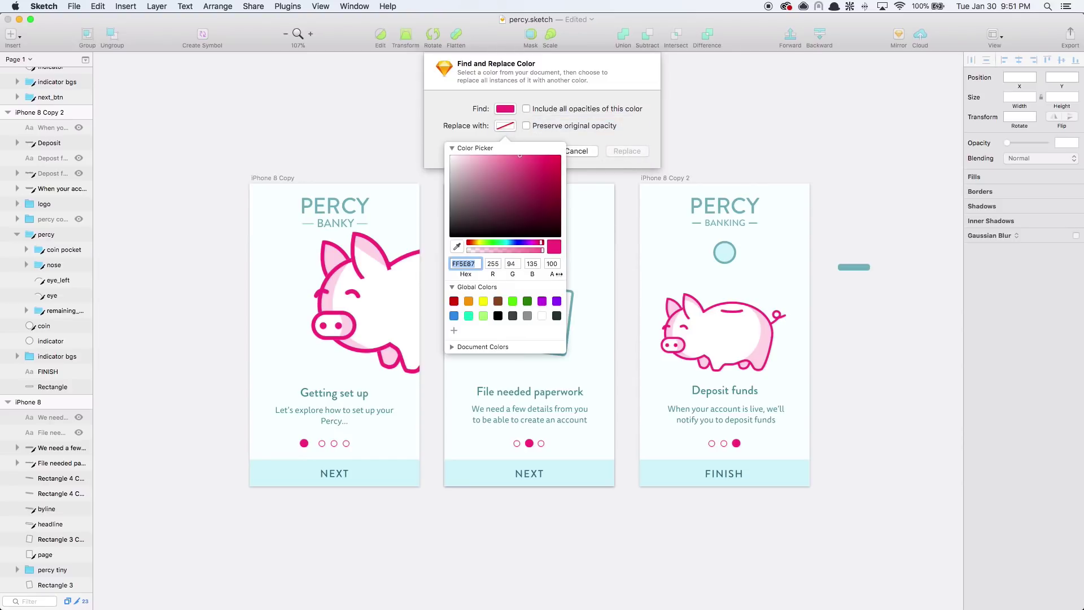
pyautogui.click(528, 302)
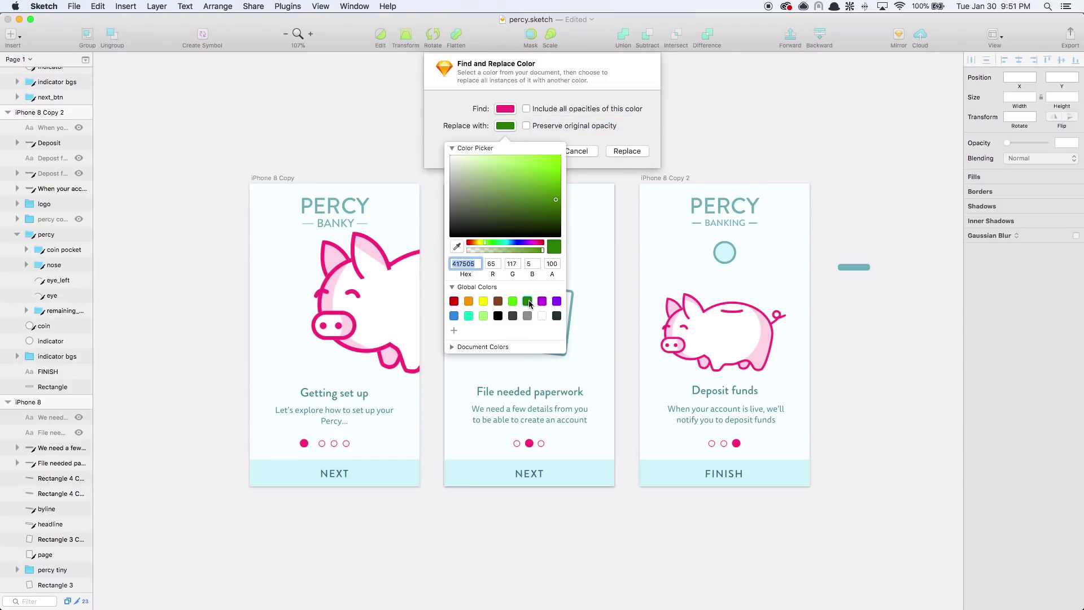
pyautogui.click(639, 153)
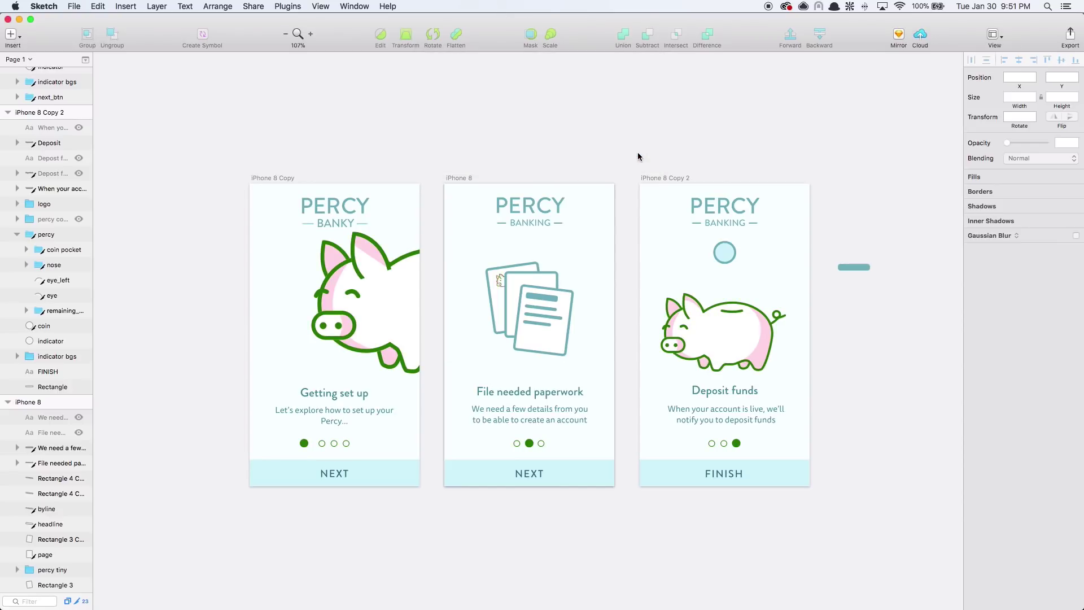
pyautogui.press('super+Tab')
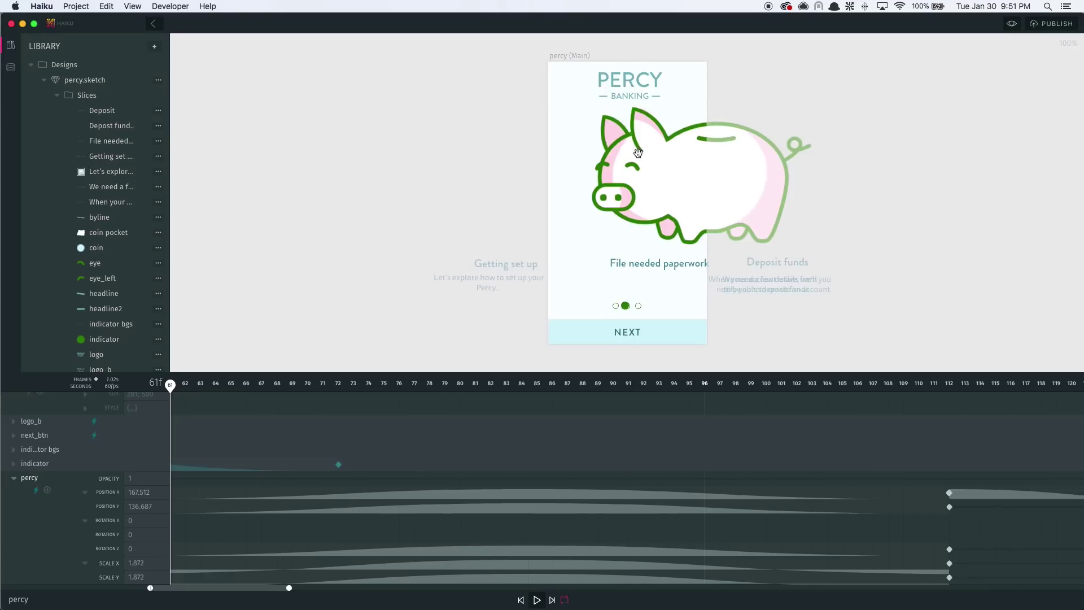
# - Play the green pig animation, then publish the project for a share link
pyautogui.click(537, 600)
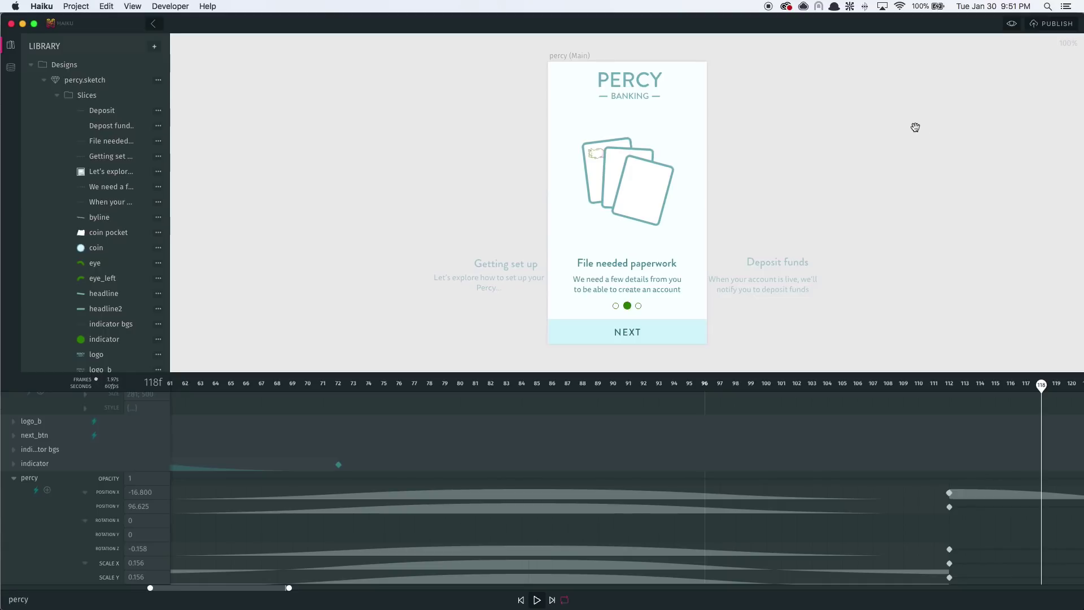
pyautogui.click(1049, 26)
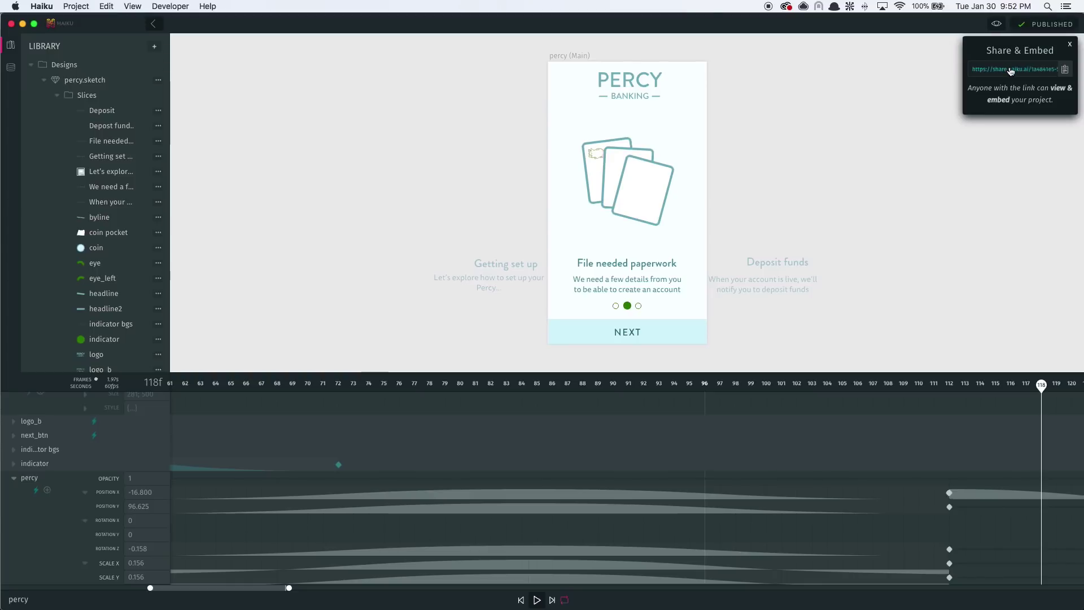
# - Open the percy share page, reveal its embed code, and show the iOS/Android instructions
pyautogui.click(1010, 70)
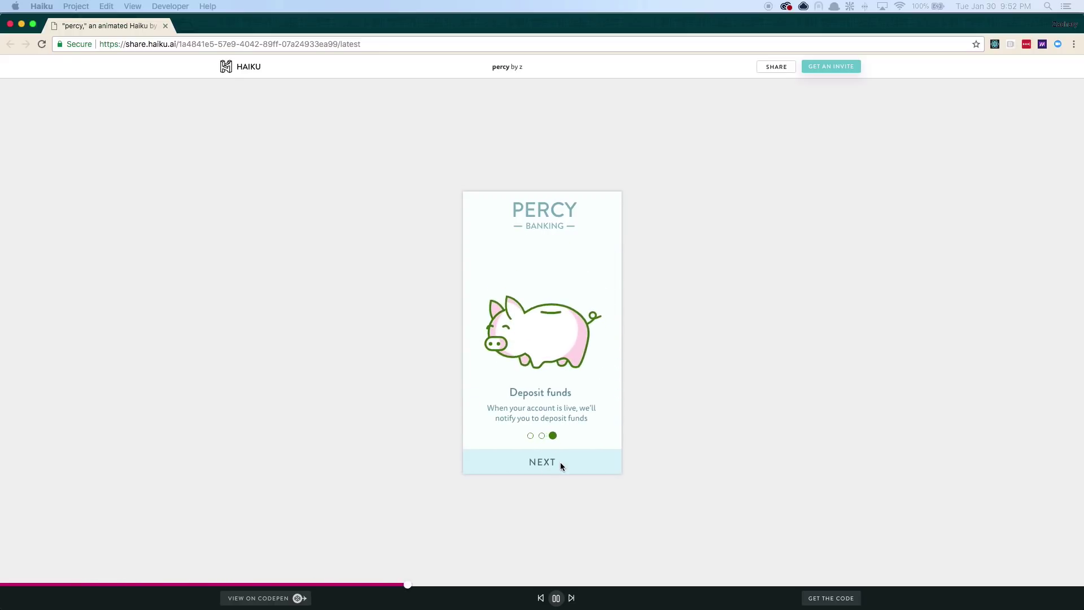
pyautogui.click(390, 45)
pyautogui.click(804, 370)
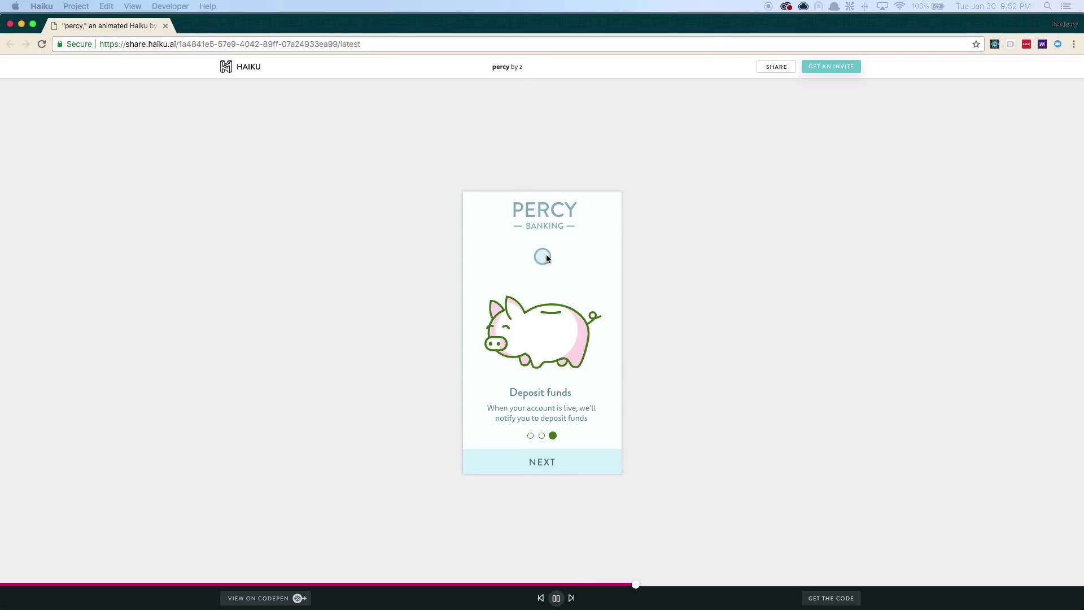
pyautogui.click(830, 597)
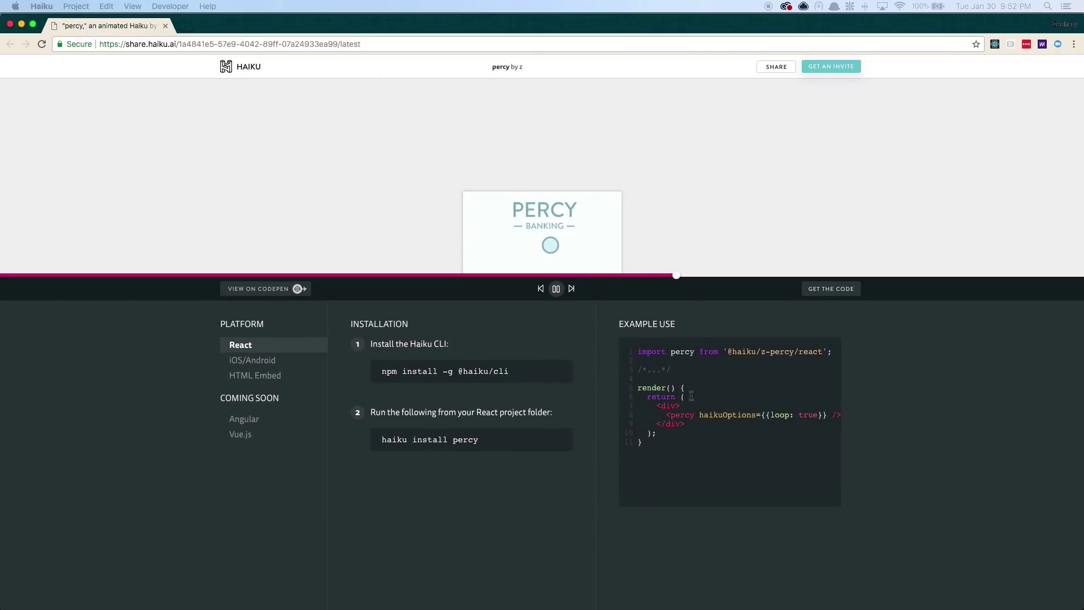
pyautogui.moveTo(656, 376); pyautogui.dragTo(718, 455)
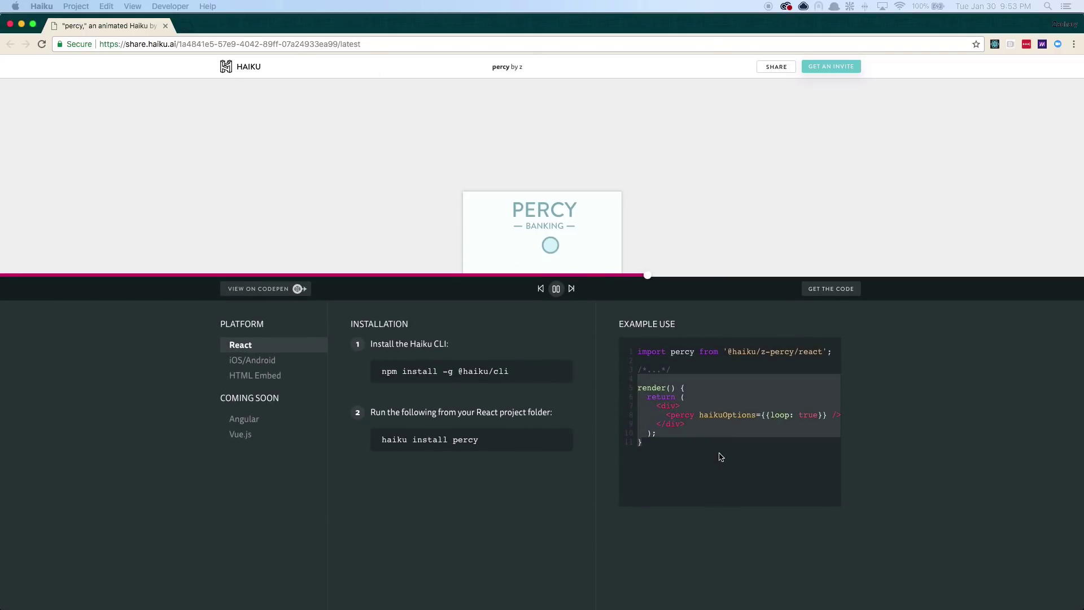
pyautogui.click(287, 360)
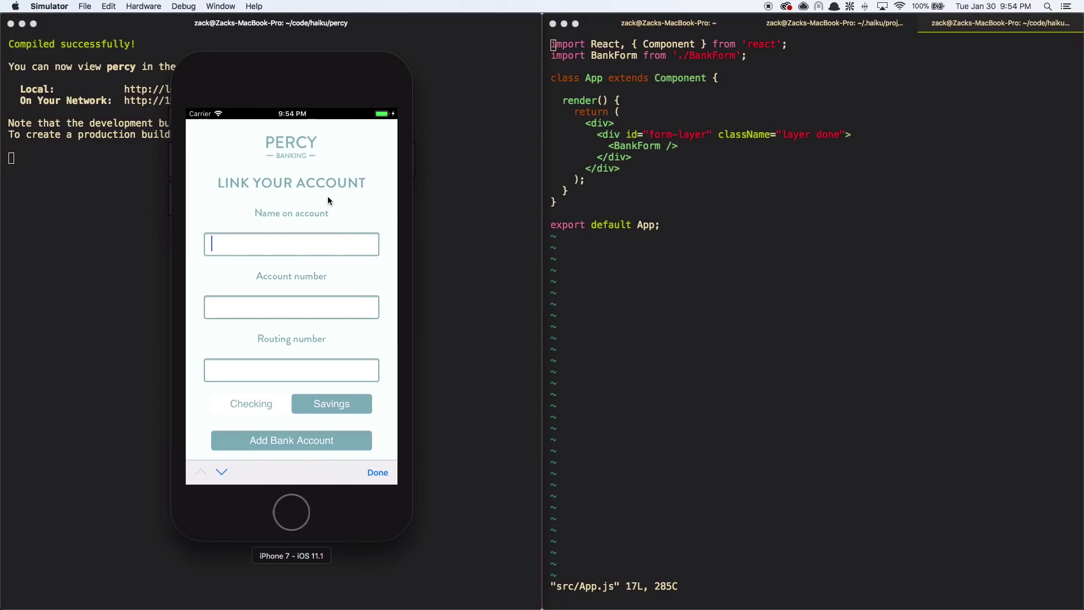
# - Enter 'Hello!' as the name on account, then return to the App.js editor in Hyper
pyautogui.click(314, 237)
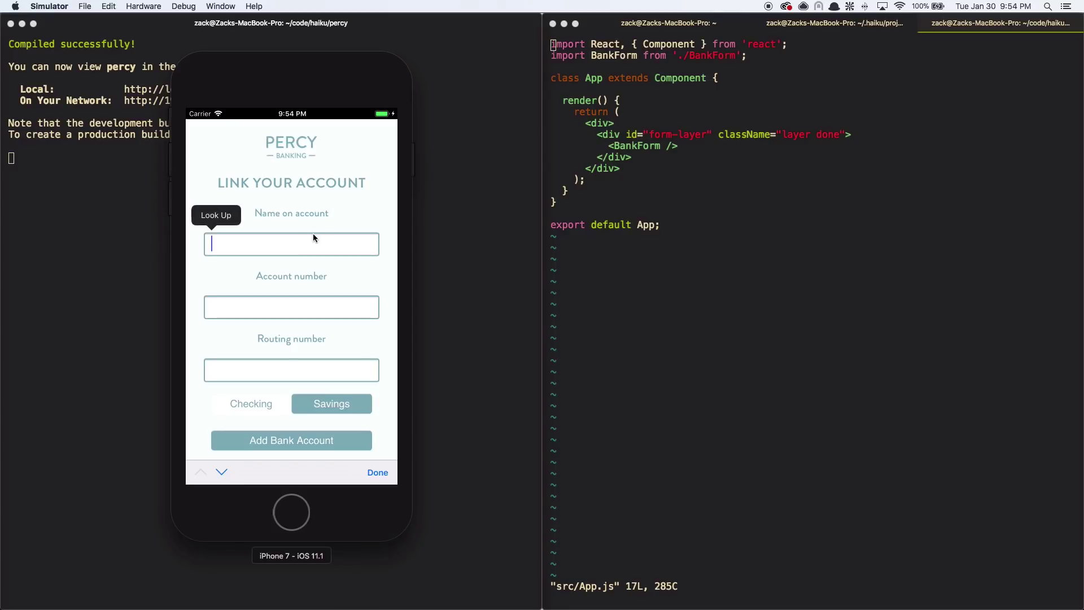
pyautogui.write('Hello!')
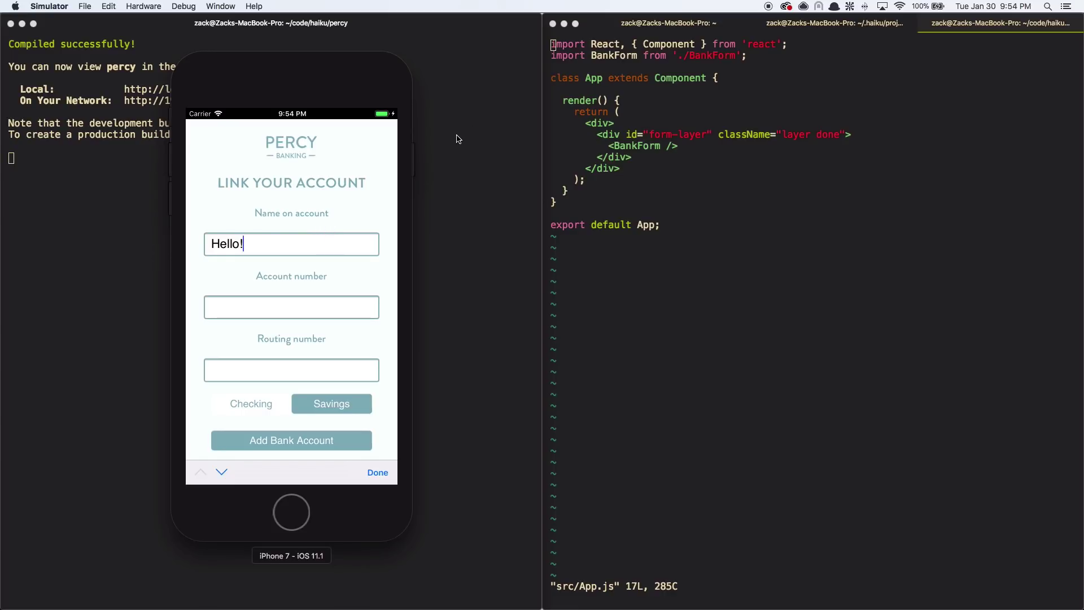
pyautogui.click(459, 157)
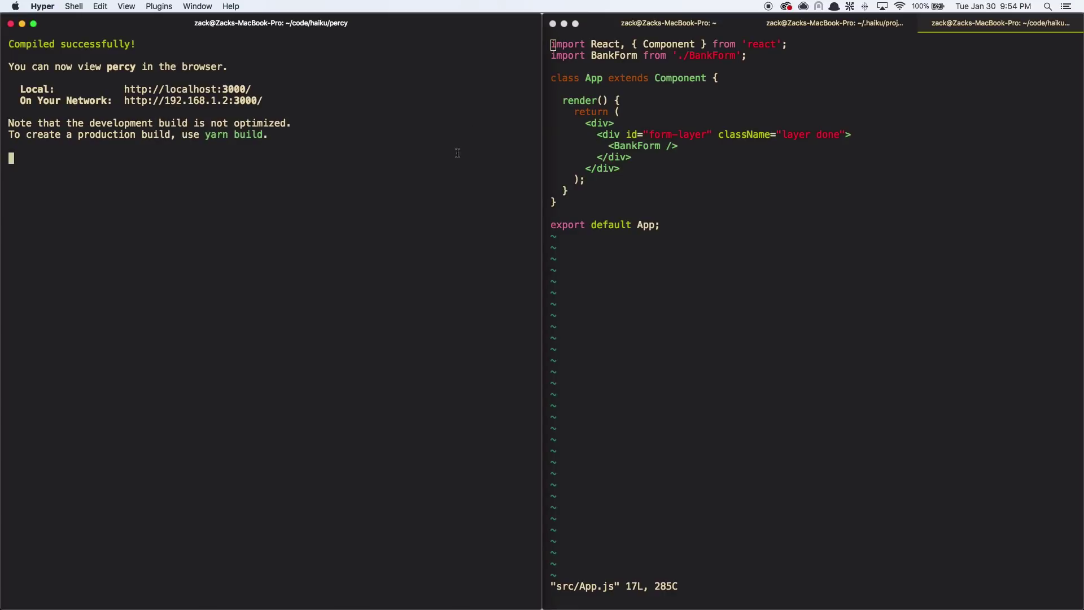
pyautogui.click(687, 157)
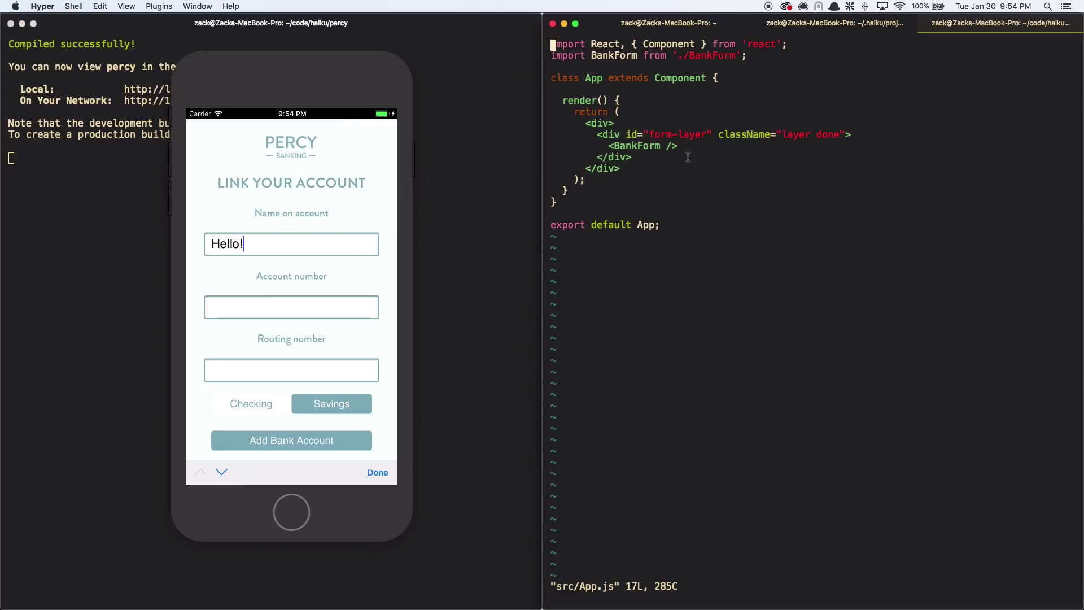
# - Paste the Percy import and a percy-layer div rendering Percy into App.js, then save with :w
pyautogui.press('j')
pyautogui.press('o')
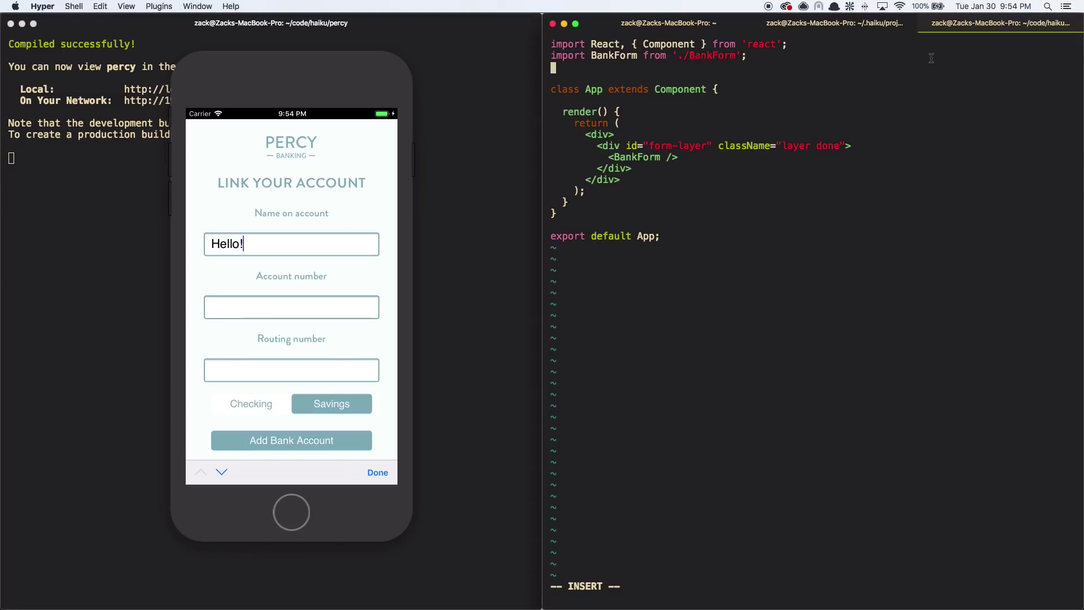
pyautogui.write("import Percy from '@haiku/z-percy/react';")
pyautogui.press('Down')
pyautogui.press('Down')
pyautogui.press('Down')
pyautogui.press('Down')
pyautogui.press('Down')
pyautogui.press('Down')
pyautogui.press('Down')
pyautogui.press('Down')
pyautogui.press('Down')
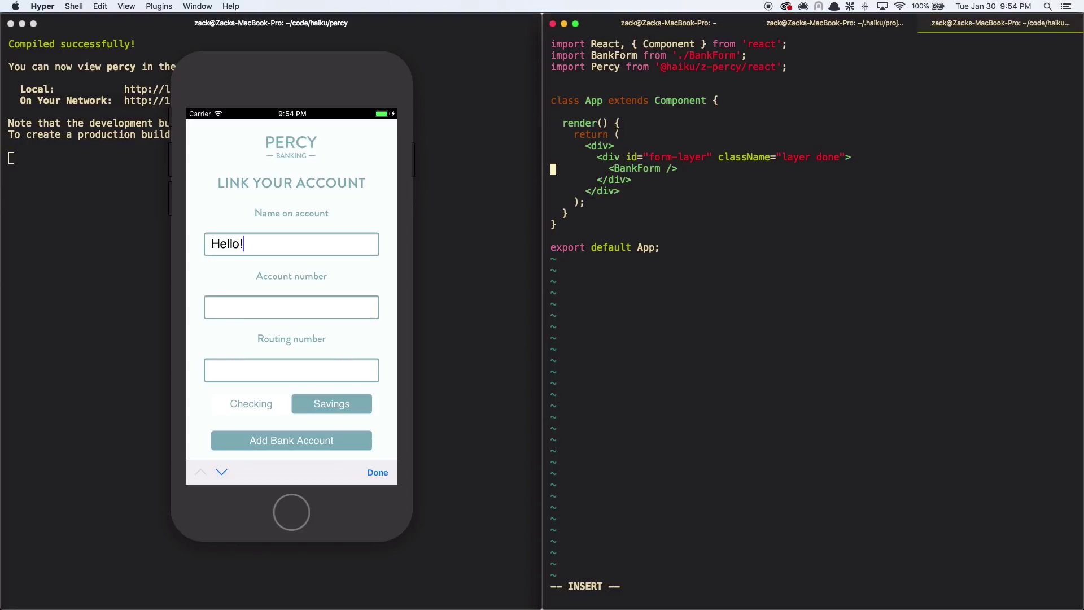
pyautogui.write('<div id="percy-layer" className="layer" > <Percy style={{height: \'648px\', width: \'375px\'}} haikuOptions={{ sizing: \'stretch\' }} /> </div>')
pyautogui.press('Escape')
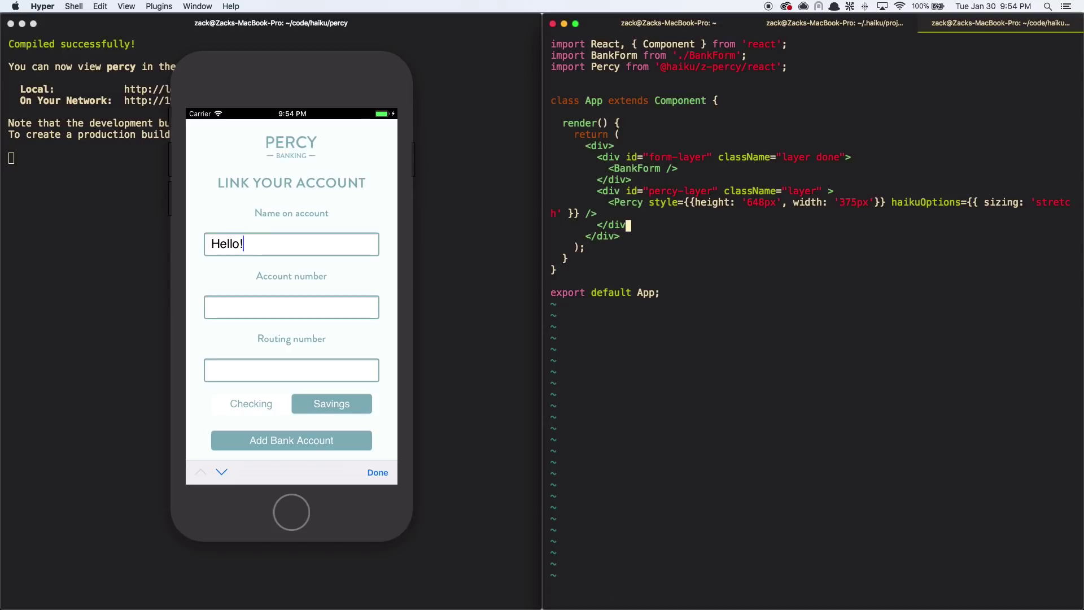
pyautogui.write(':w')
pyautogui.press('Return')
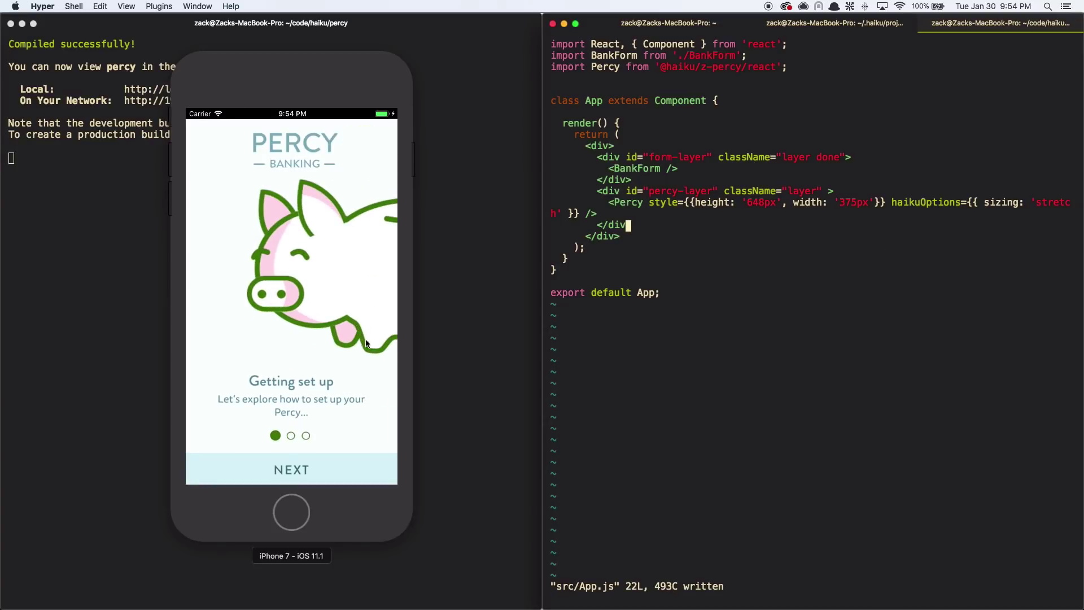
# - Tap through the onboarding screens and enter 'Percy!' as the name on account
pyautogui.click(309, 479)
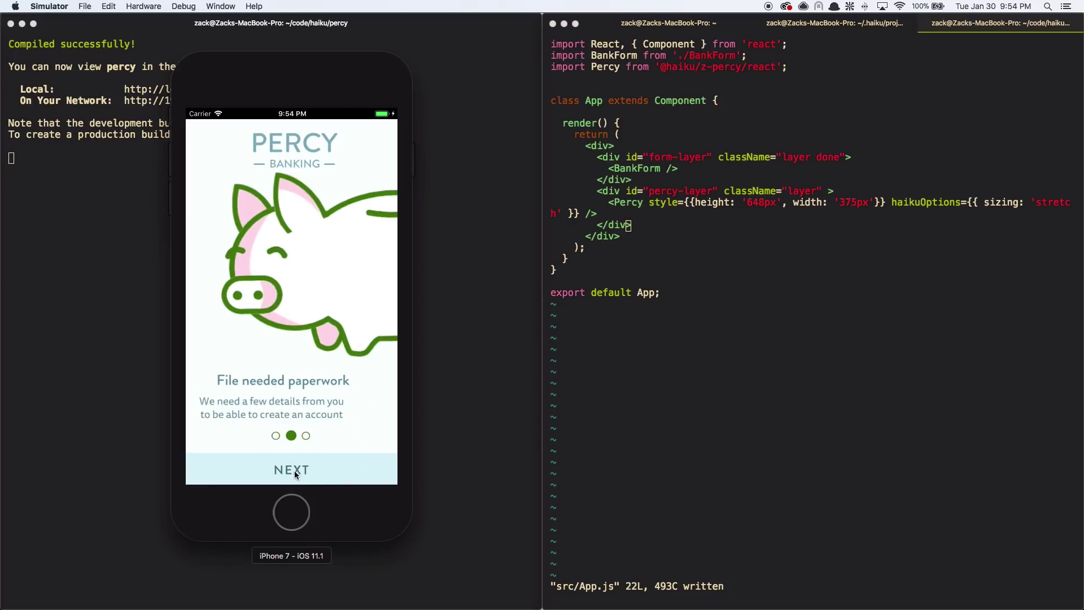
pyautogui.click(302, 472)
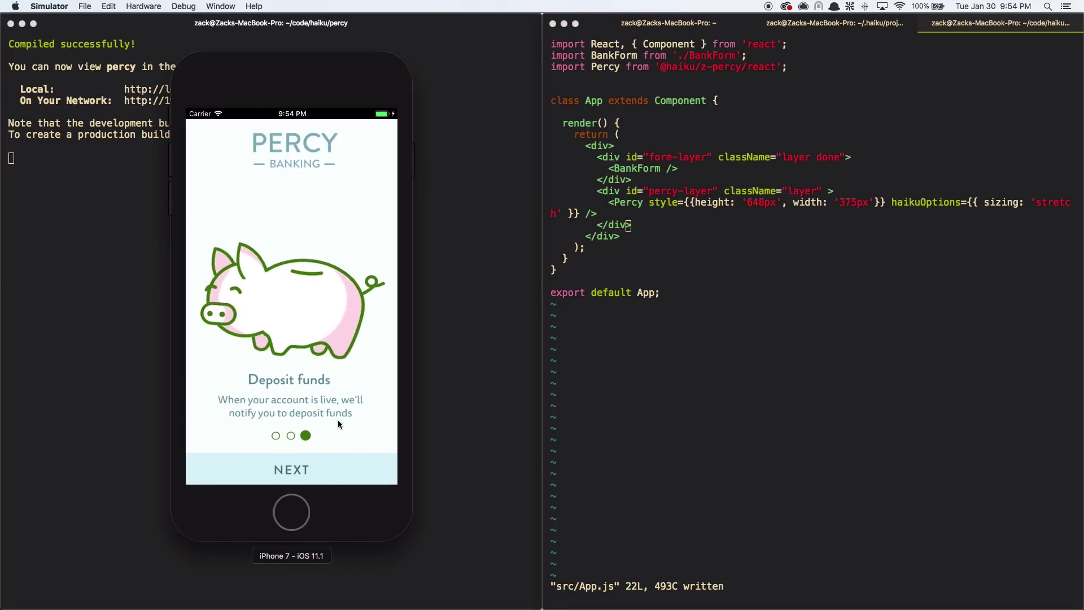
pyautogui.click(294, 471)
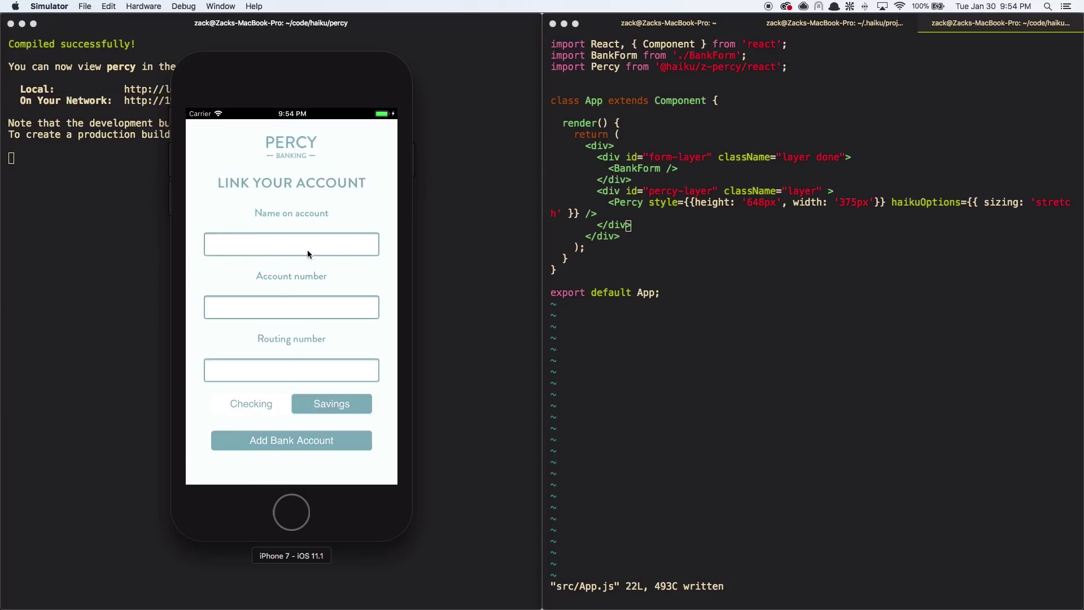
pyautogui.click(306, 249)
pyautogui.write('Percy!')
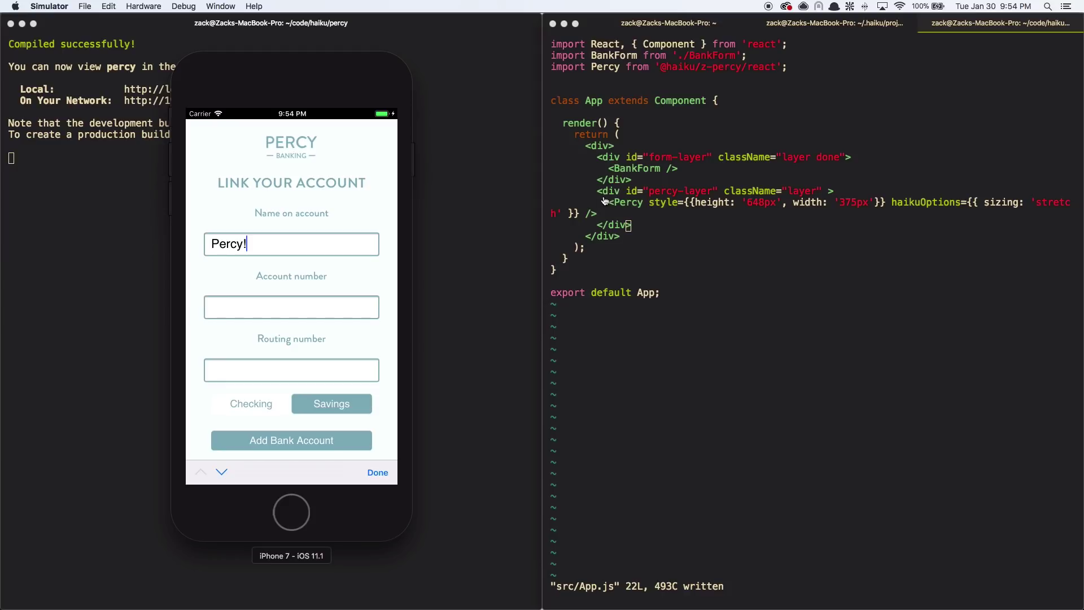
pyautogui.press('super+Tab')
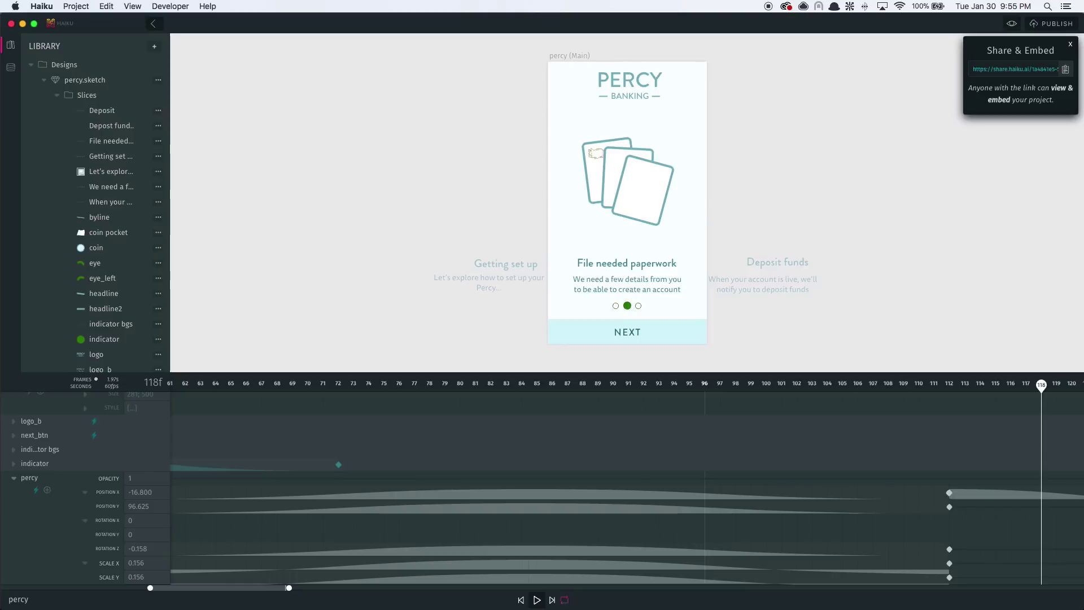
# - Leave Haiku for the Hyper terminal with App.js in vim and the simulator
pyautogui.press('super+Tab')
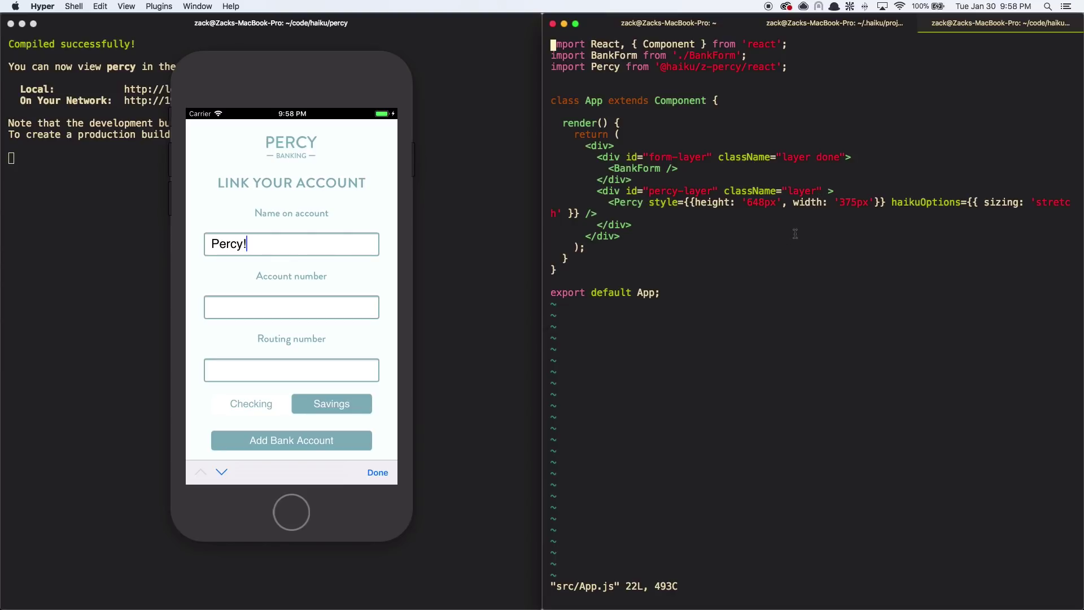
pyautogui.write(':q!')
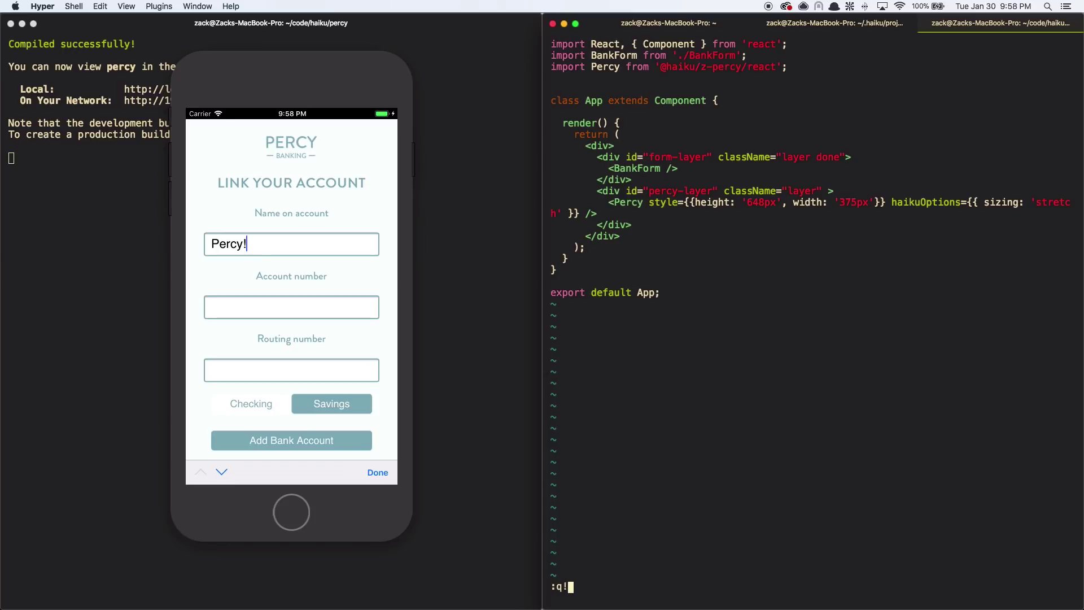
pyautogui.press('Return')
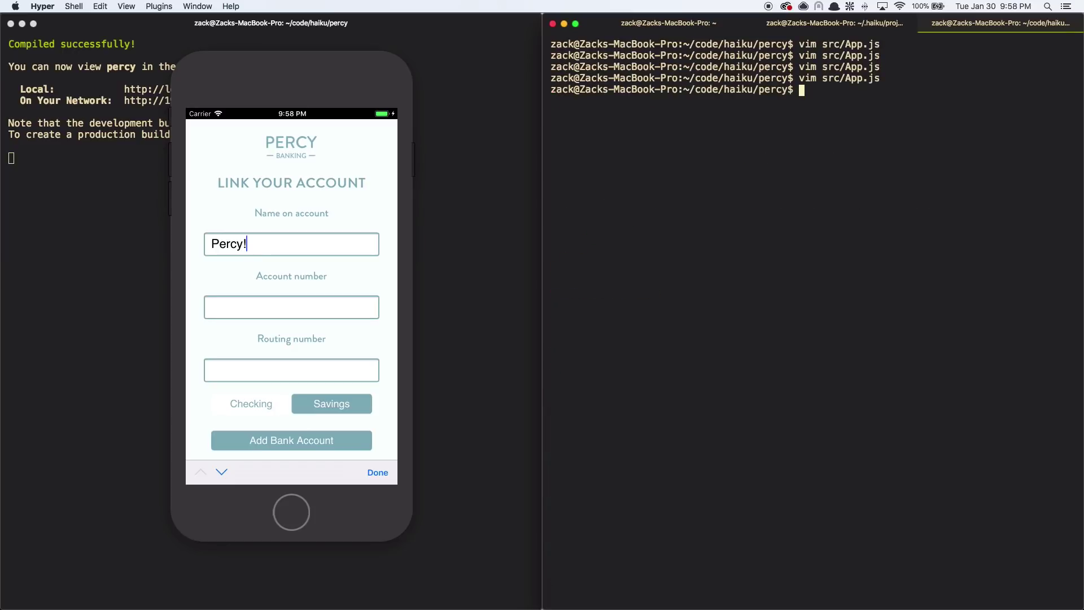
pyautogui.write('npm link @haiku/z-percy')
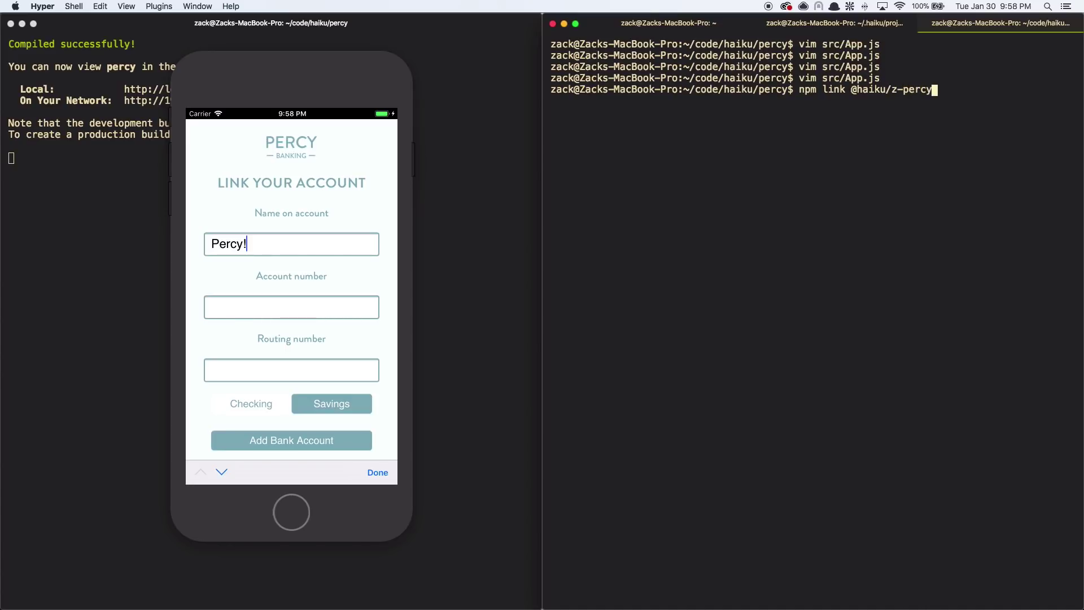
pyautogui.press('Return')
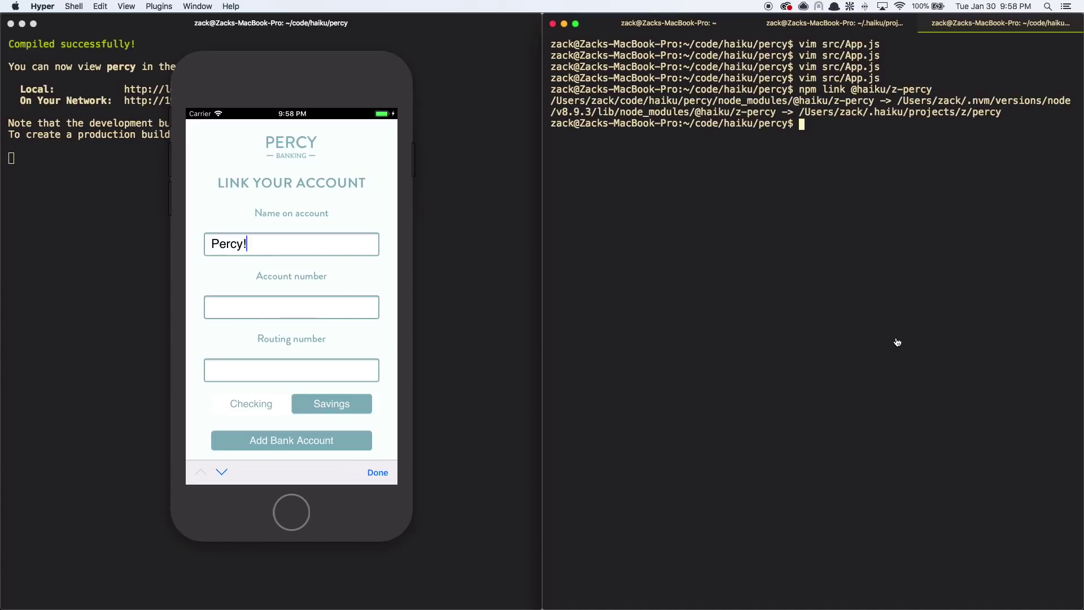
pyautogui.press('super+Tab')
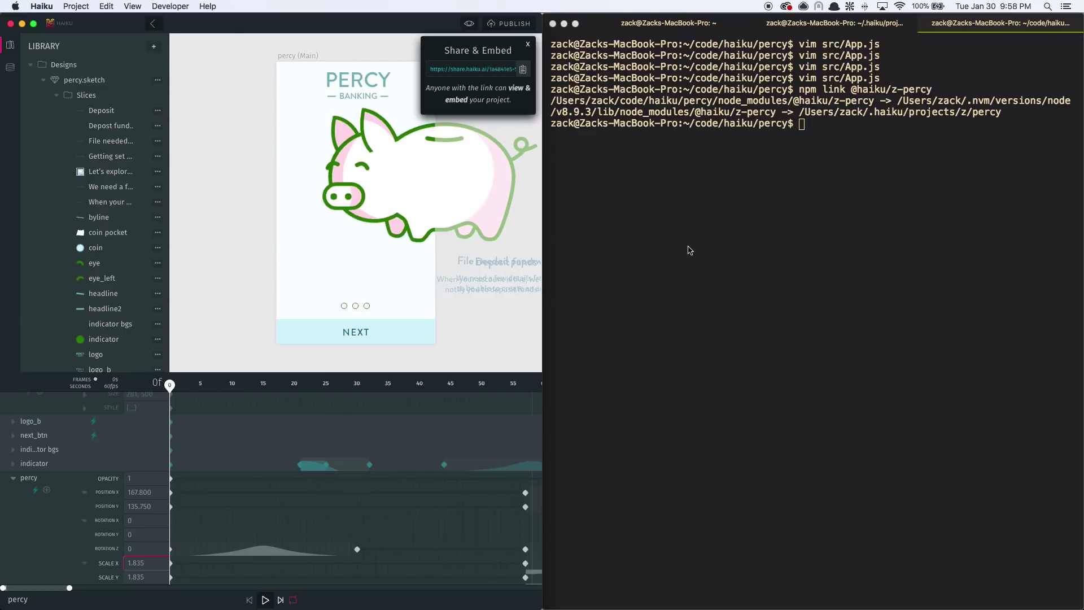
# - Tile Haiku to the right half, rotate the pig 180°, and open percy.sketch in Sketch
pyautogui.press('alt+super+Right')
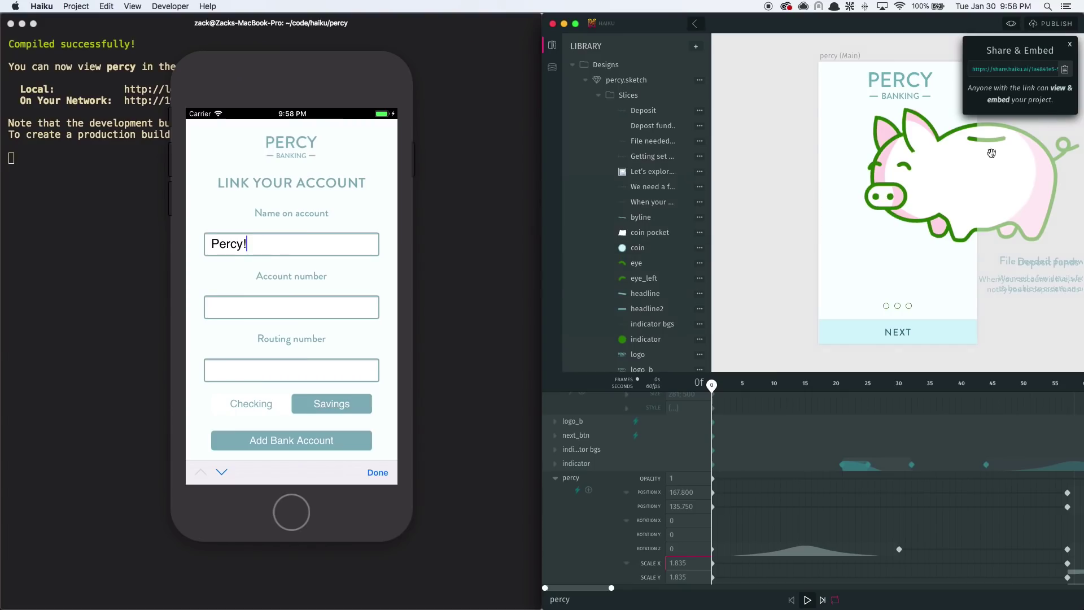
pyautogui.click(925, 140)
pyautogui.moveTo(855, 107); pyautogui.dragTo(1069, 228)
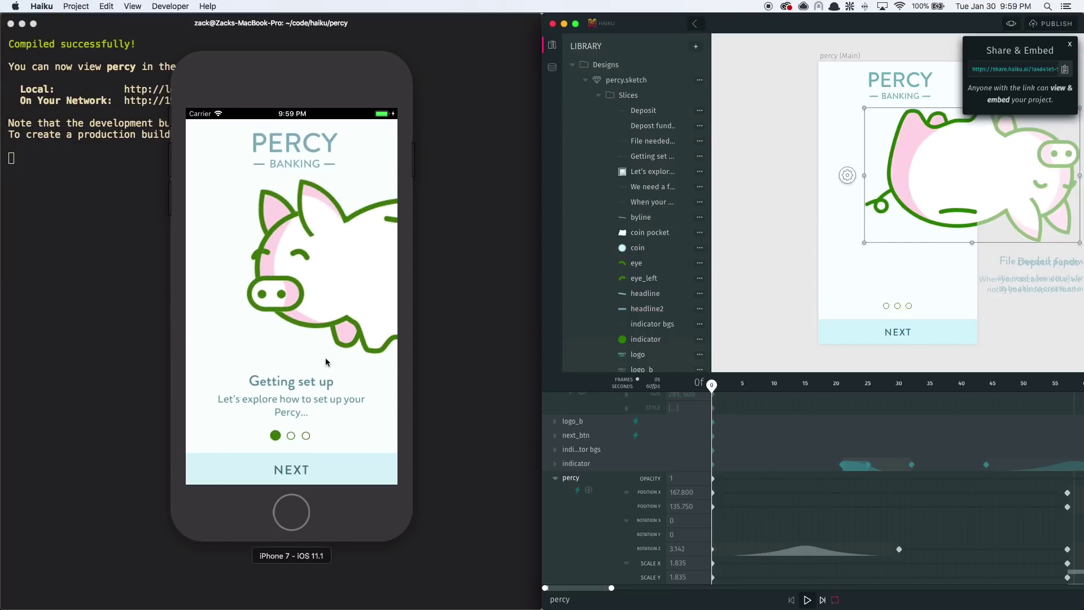
pyautogui.doubleClick(599, 83)
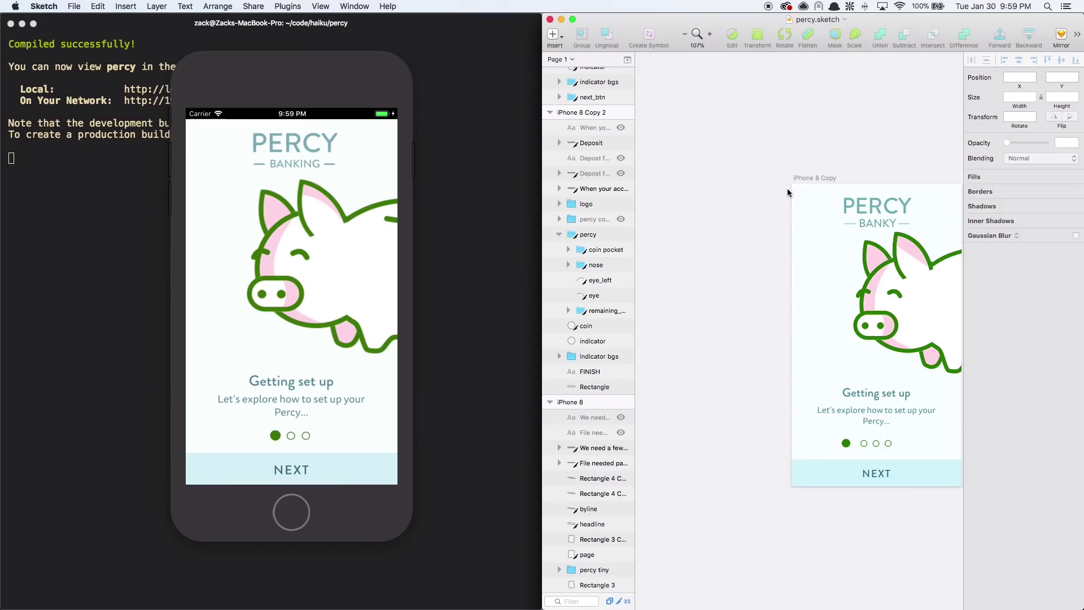
# - Replace the design's green fills and borders with brown 8B572A using Find and Replace Color
pyautogui.click(98, 6)
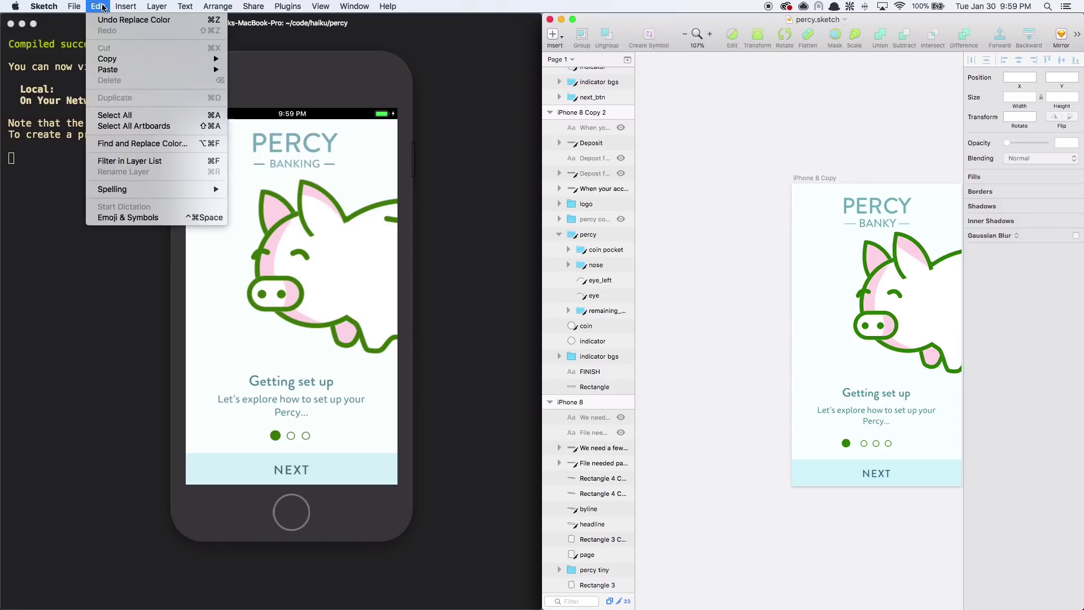
pyautogui.click(148, 144)
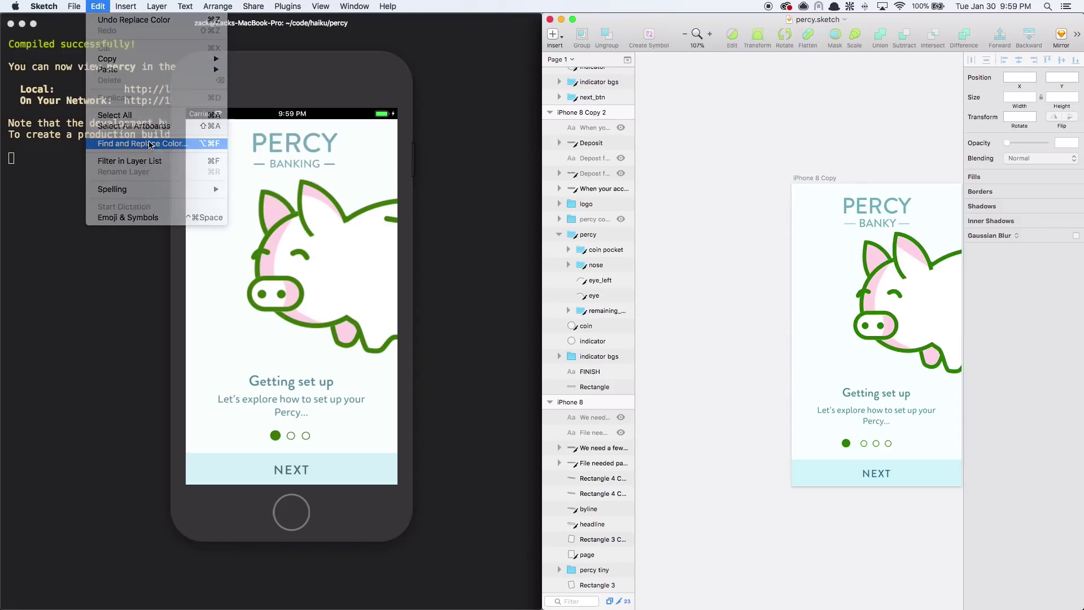
pyautogui.click(775, 112)
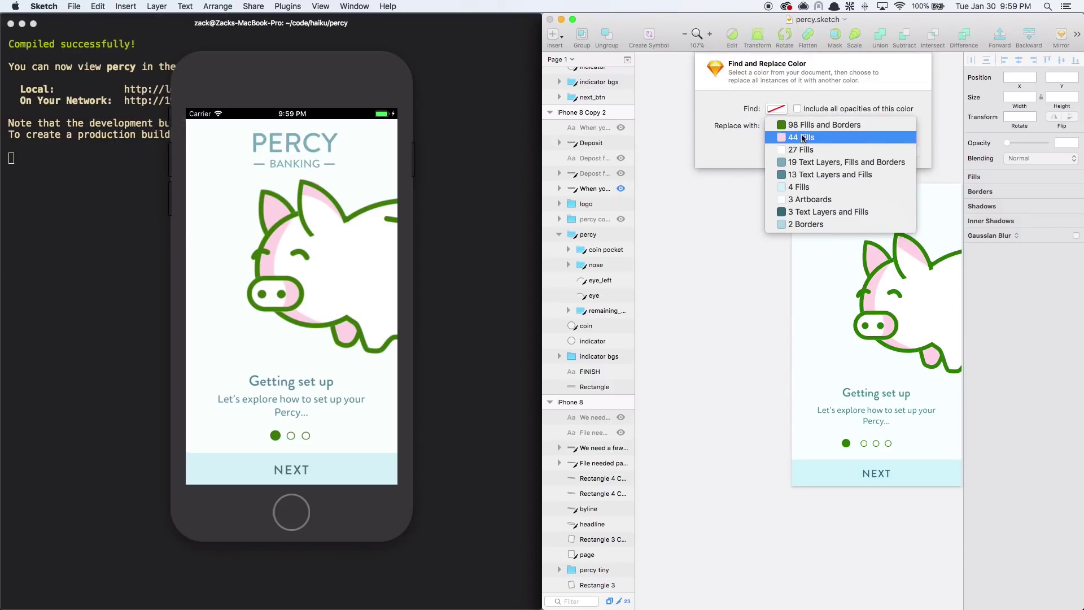
pyautogui.click(784, 124)
pyautogui.click(784, 126)
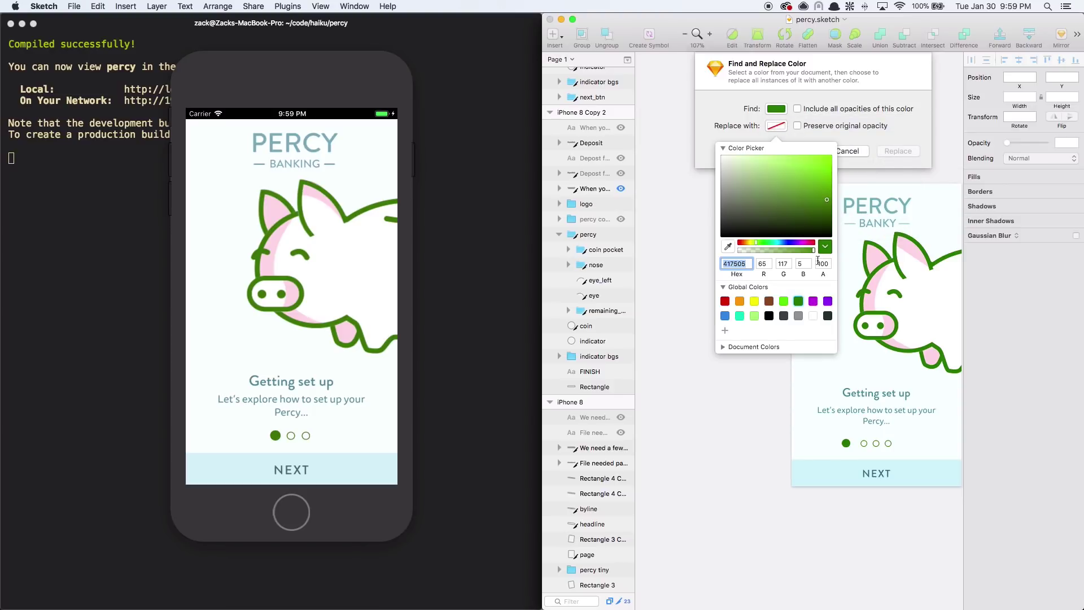
pyautogui.click(769, 301)
pyautogui.click(904, 150)
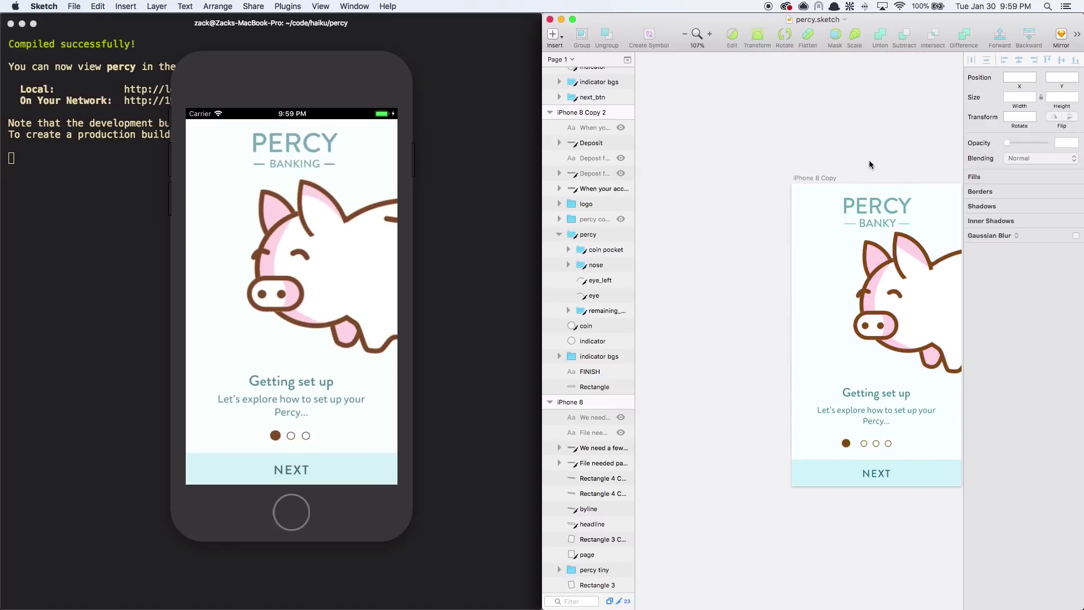
# - Step the simulator app forward through the onboarding screens to Deposit funds
pyautogui.click(288, 473)
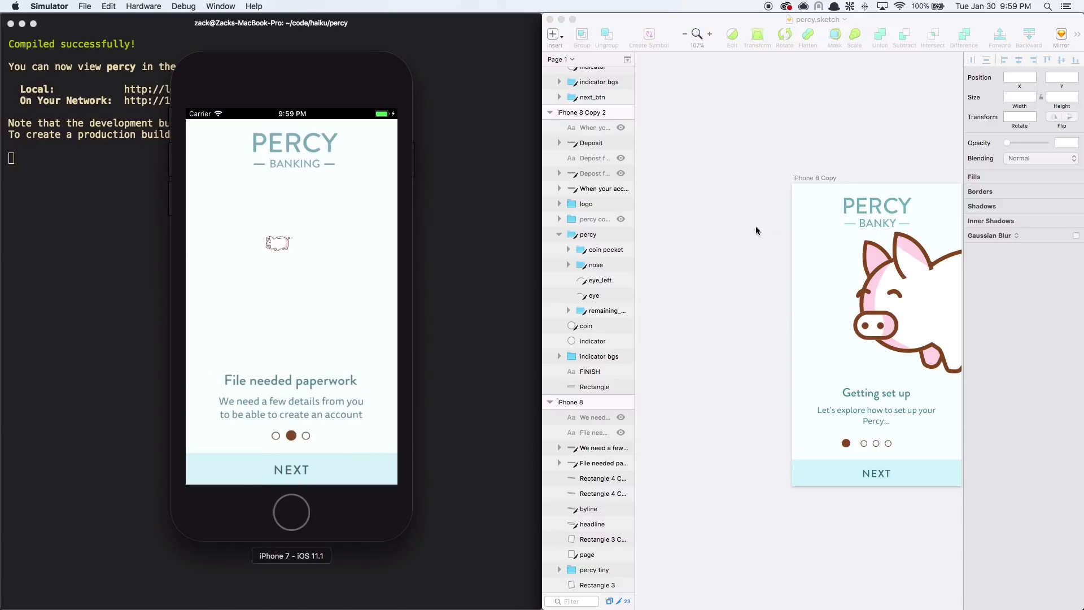
pyautogui.click(793, 223)
pyautogui.hscroll(5, 792, 223)
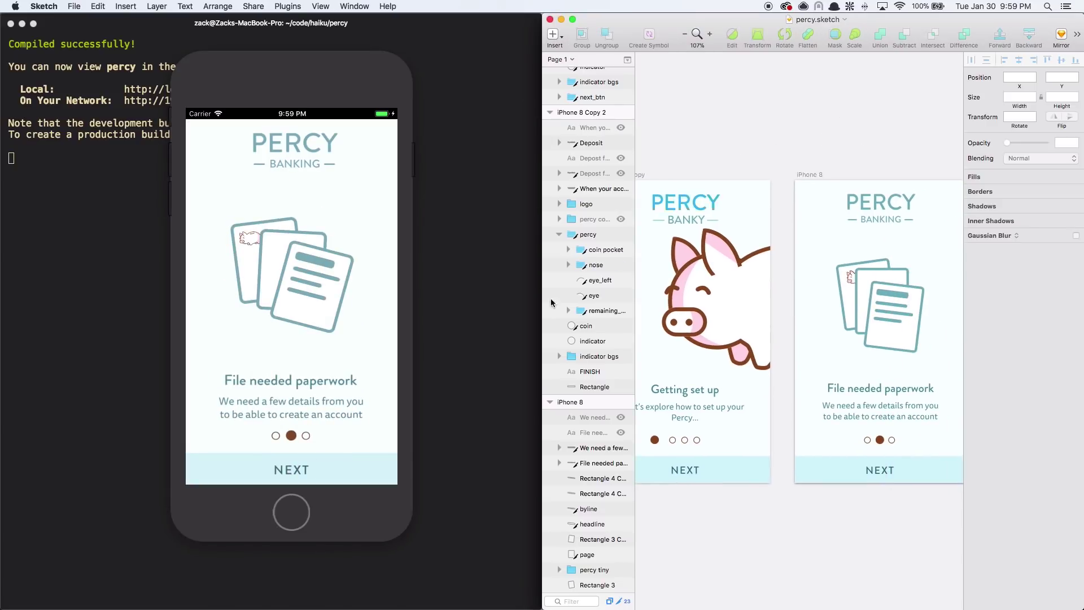
pyautogui.click(310, 469)
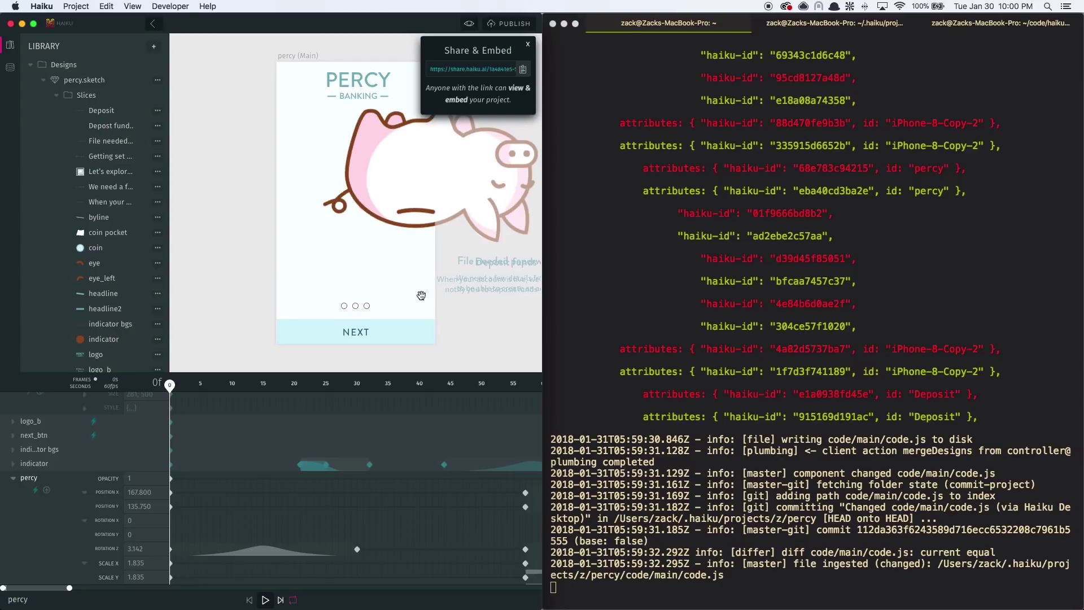
# - Close Share & Embed and change the Rotation Z tween to Linear
pyautogui.click(527, 44)
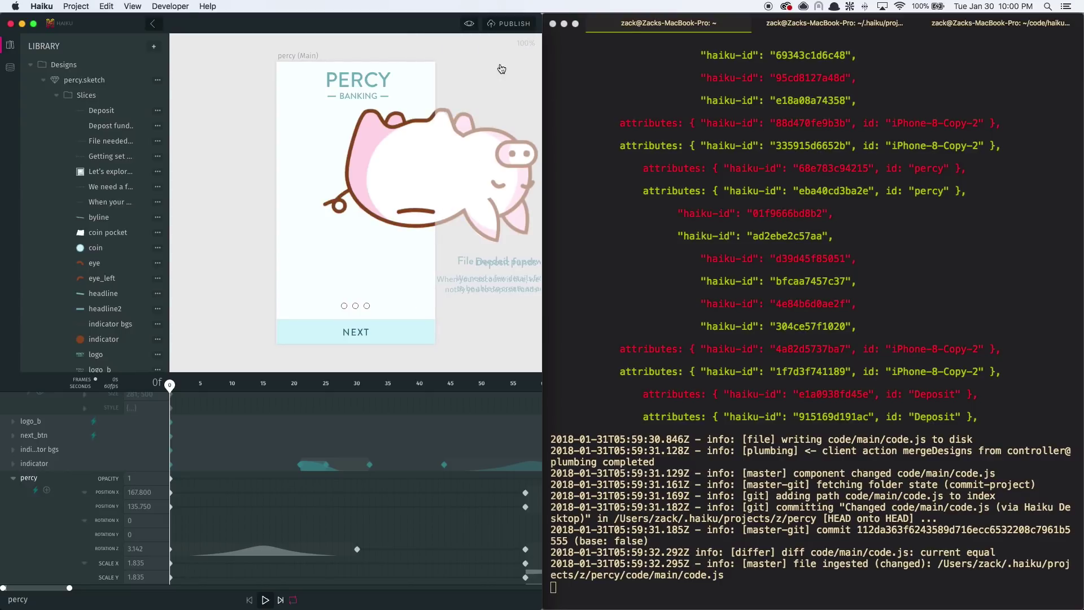
pyautogui.scroll(-4, 207, 497)
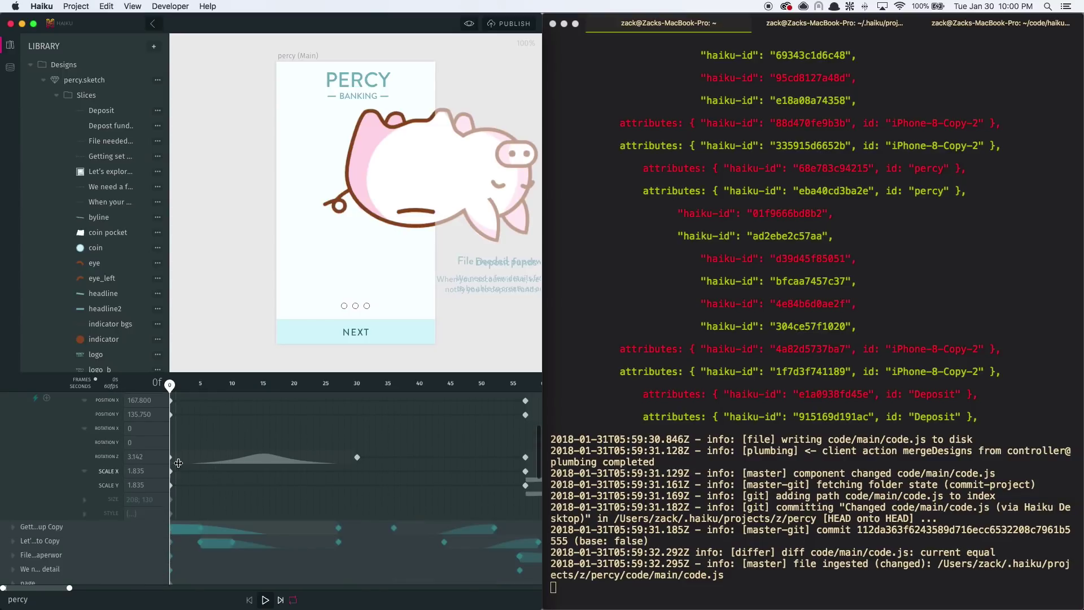
pyautogui.rightClick(235, 454)
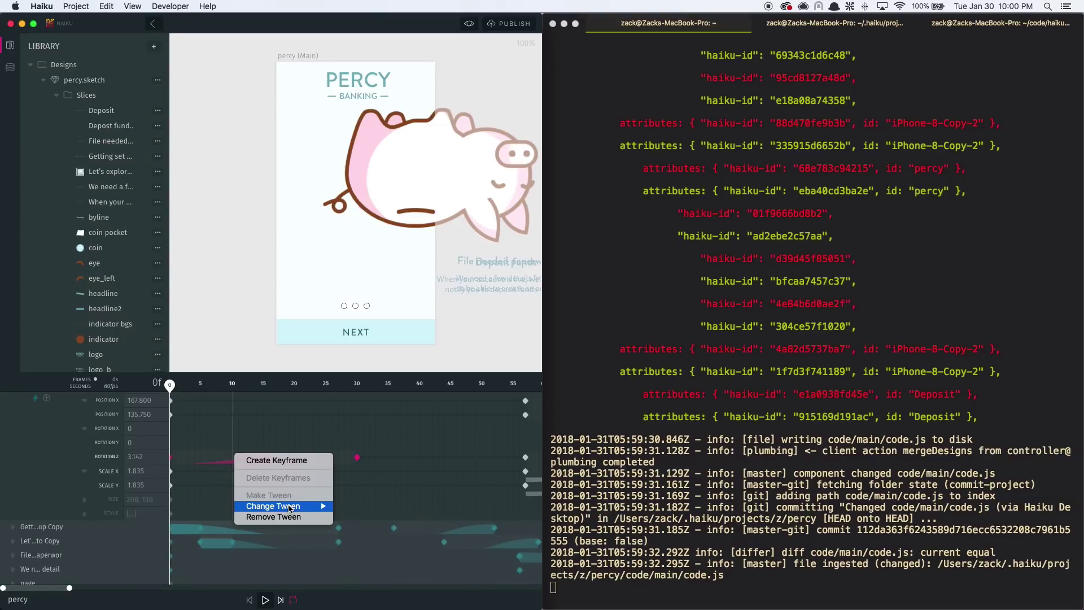
pyautogui.moveTo(288, 507)
pyautogui.click(352, 508)
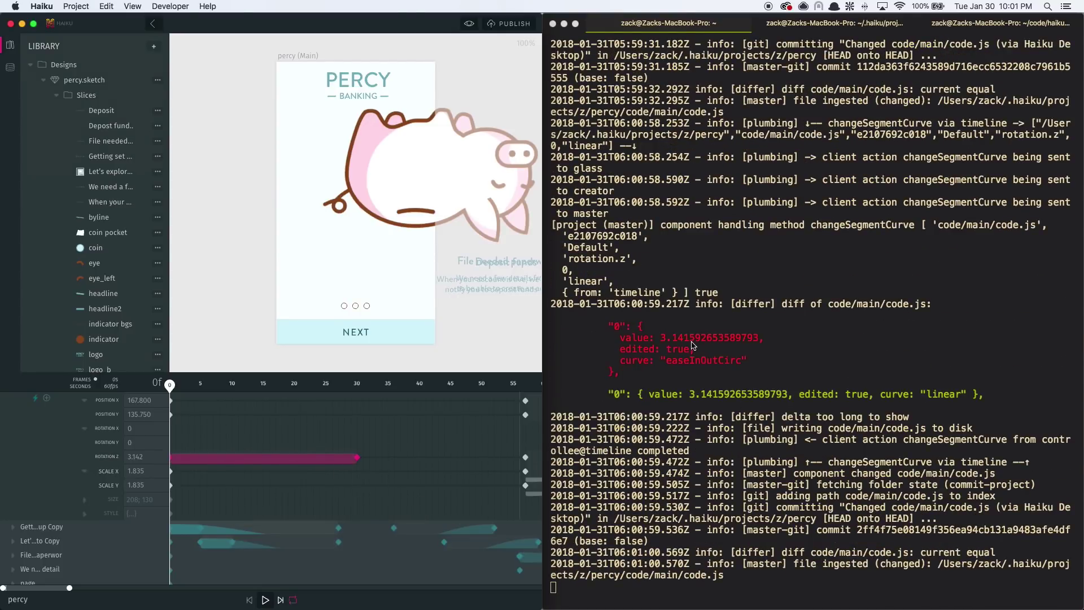
# - Review the easeInOutCirc-to-linear change in the terminal diff, then reselect the pig in Haiku
pyautogui.click(687, 362)
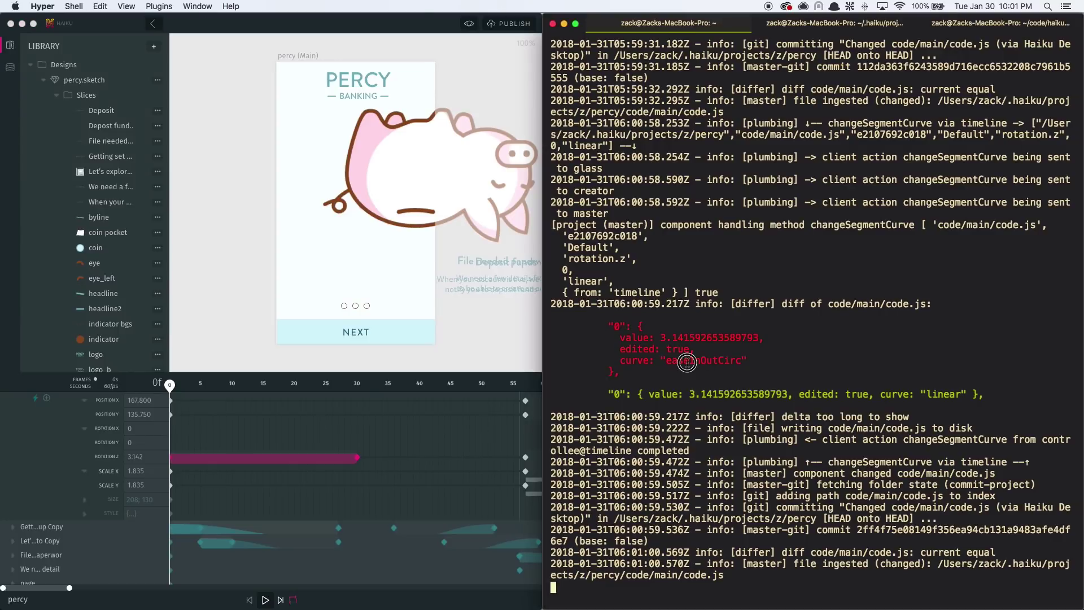
pyautogui.doubleClick(687, 362)
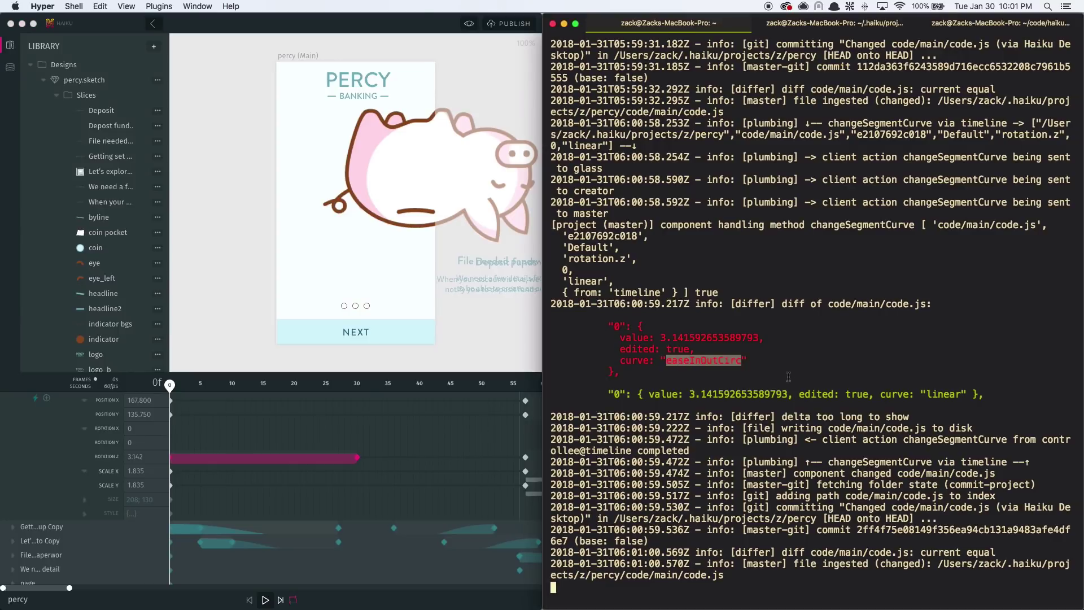
pyautogui.doubleClick(930, 394)
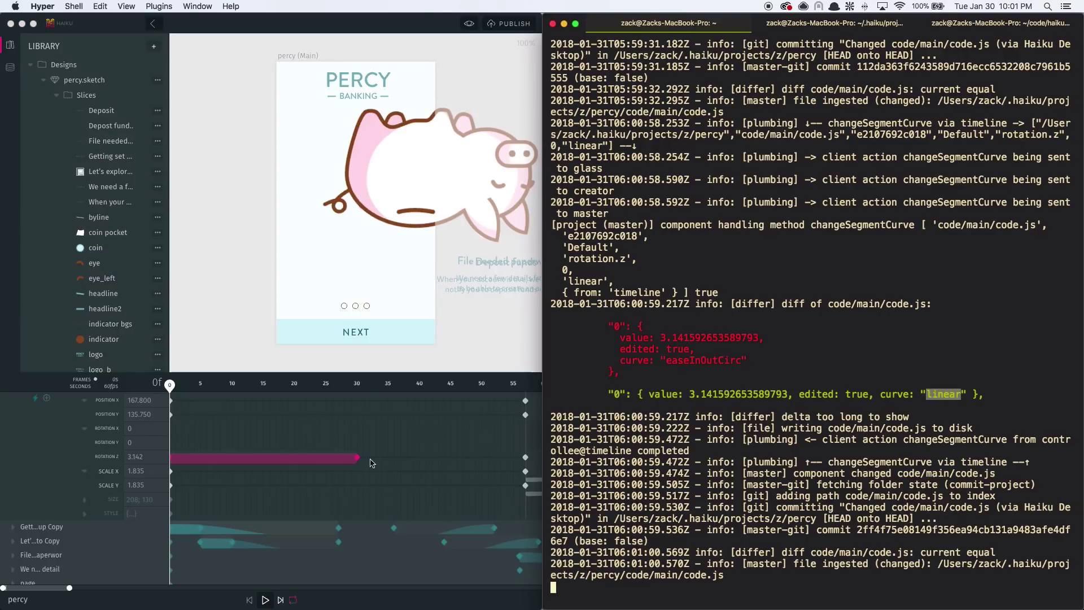
pyautogui.click(411, 189)
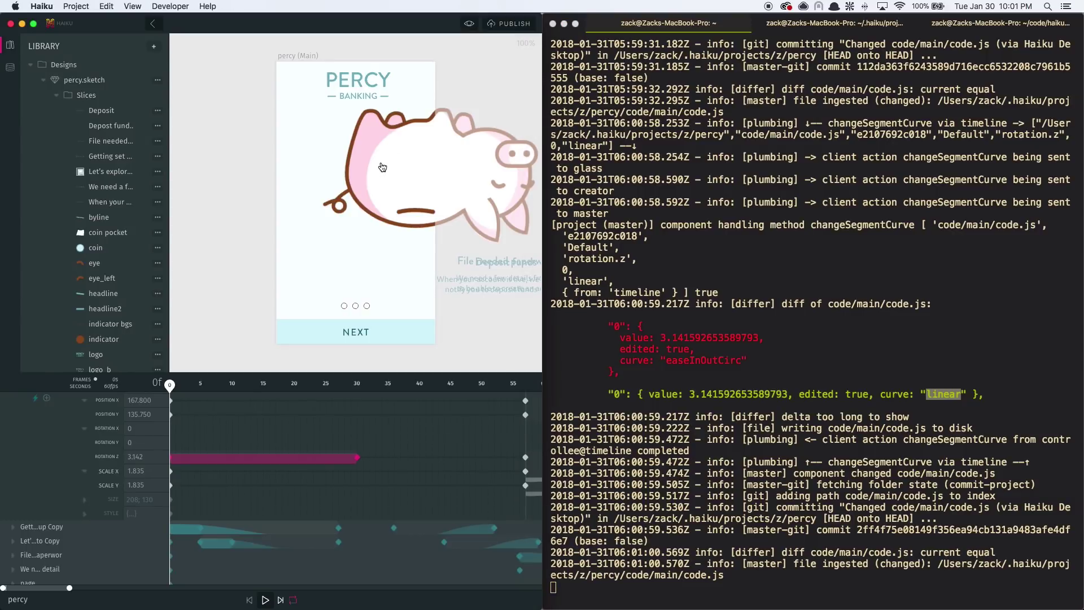
pyautogui.click(381, 164)
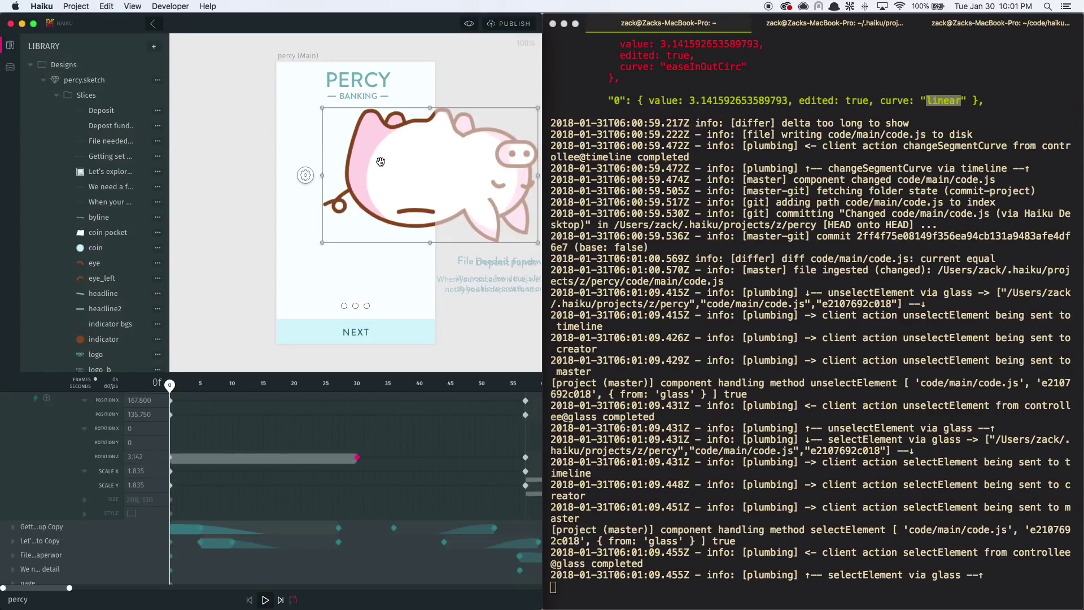
# - Set the pig's frame-0 Rotation Z to -6.283 and scrub the playhead to preview the spin
pyautogui.click(148, 460)
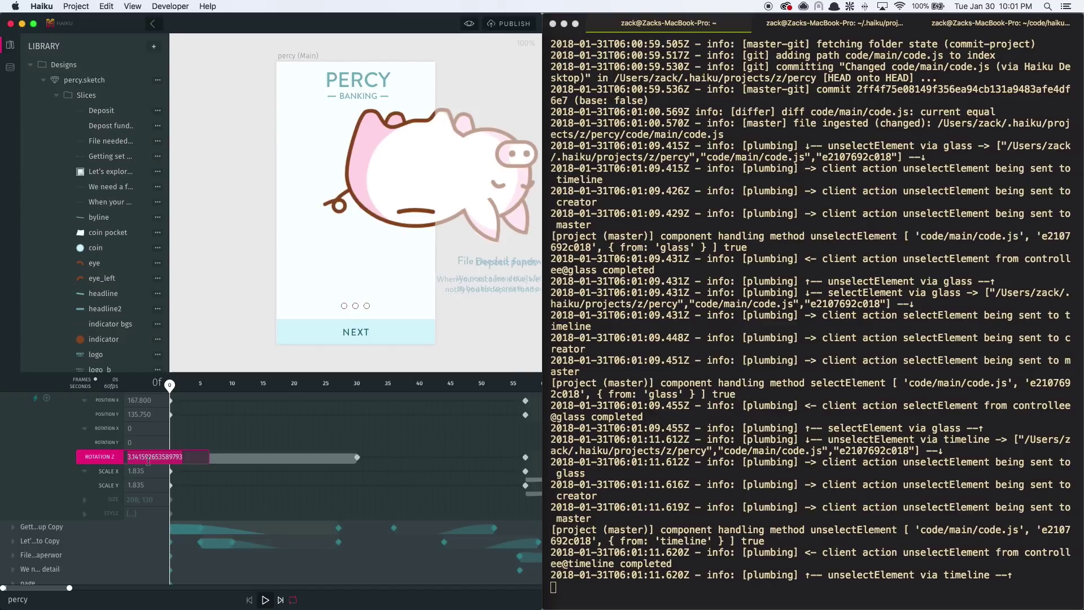
pyautogui.write('-6')
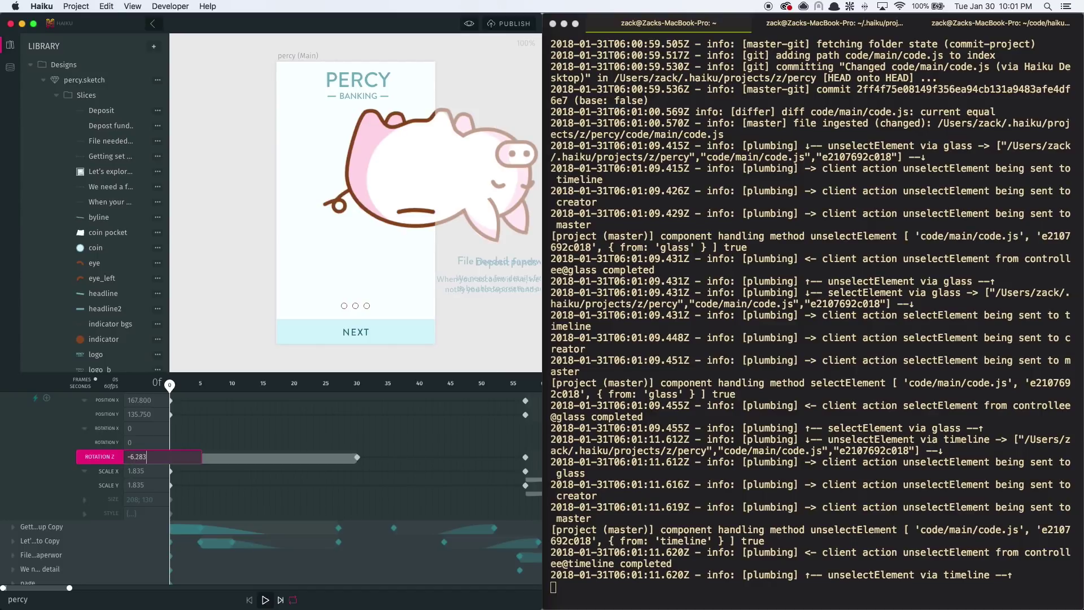
pyautogui.write('.283')
pyautogui.press('Return')
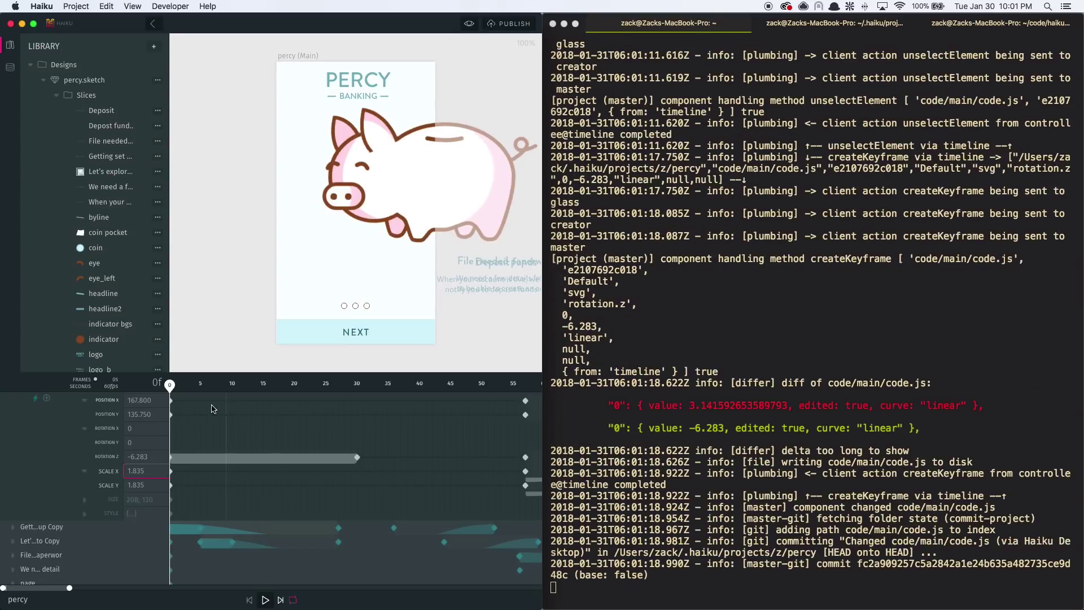
pyautogui.moveTo(169, 384); pyautogui.dragTo(313, 390)
pyautogui.click(760, 386)
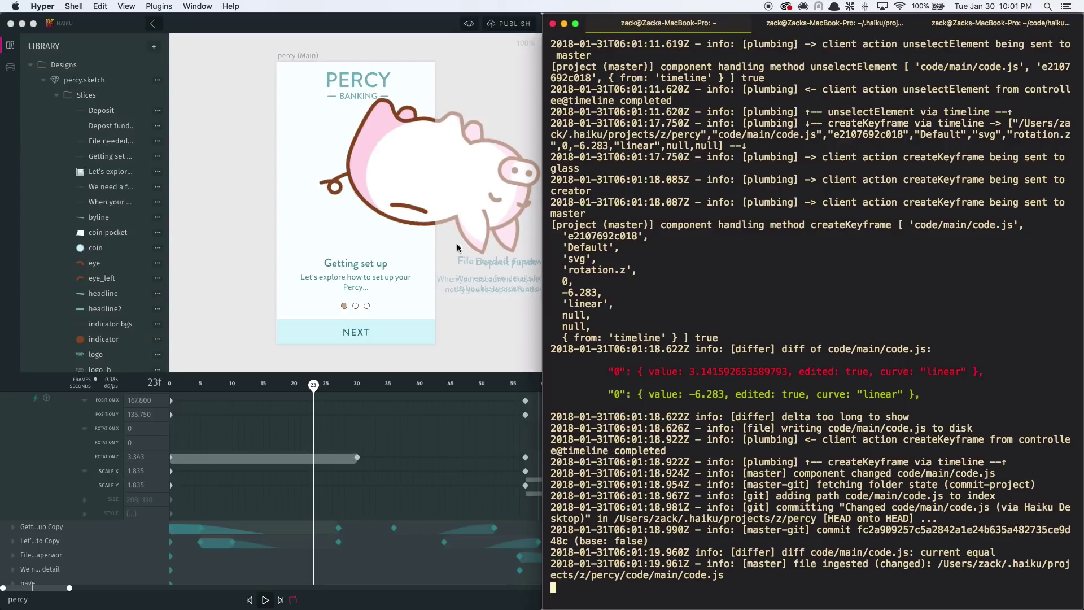
# - Open code/main/code.js in vim, replace every #FFFFFF with blanchedalmond, and save
pyautogui.press('super+2')
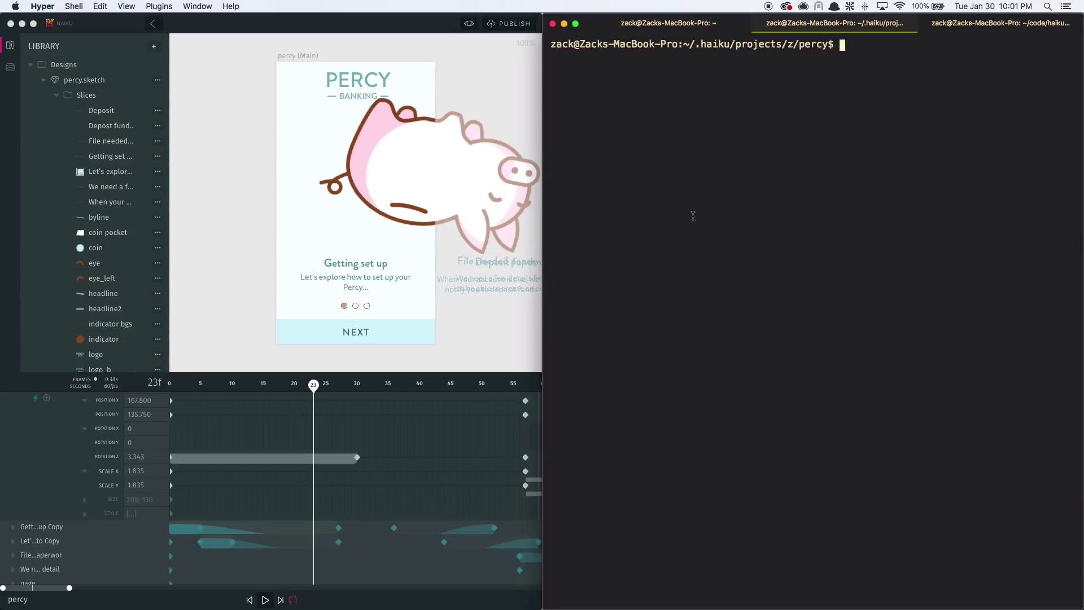
pyautogui.write('vim code/main/code.js')
pyautogui.press('Return')
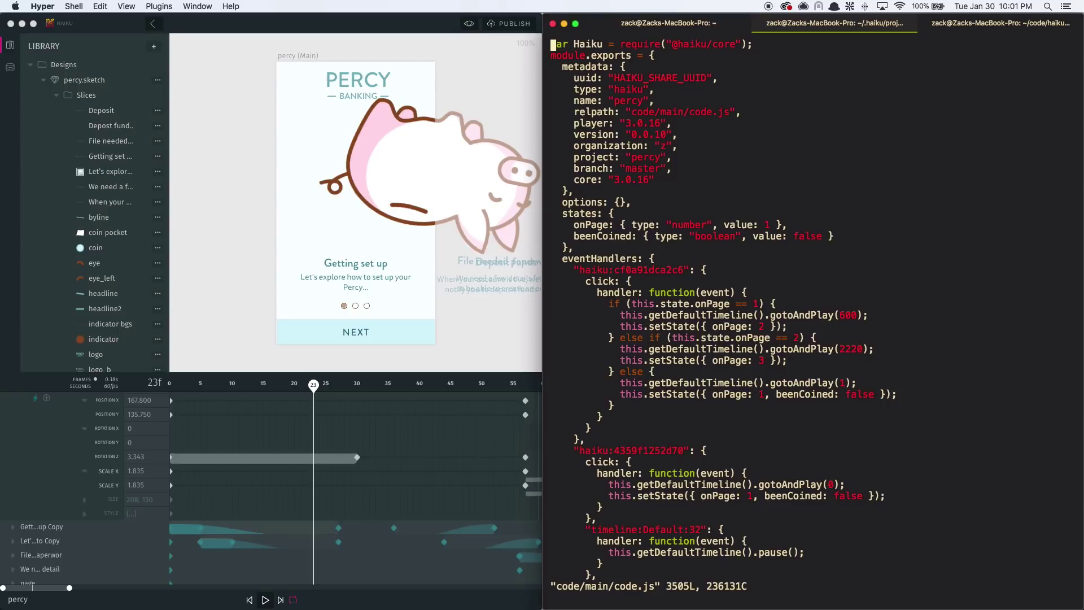
pyautogui.write(':%s/')
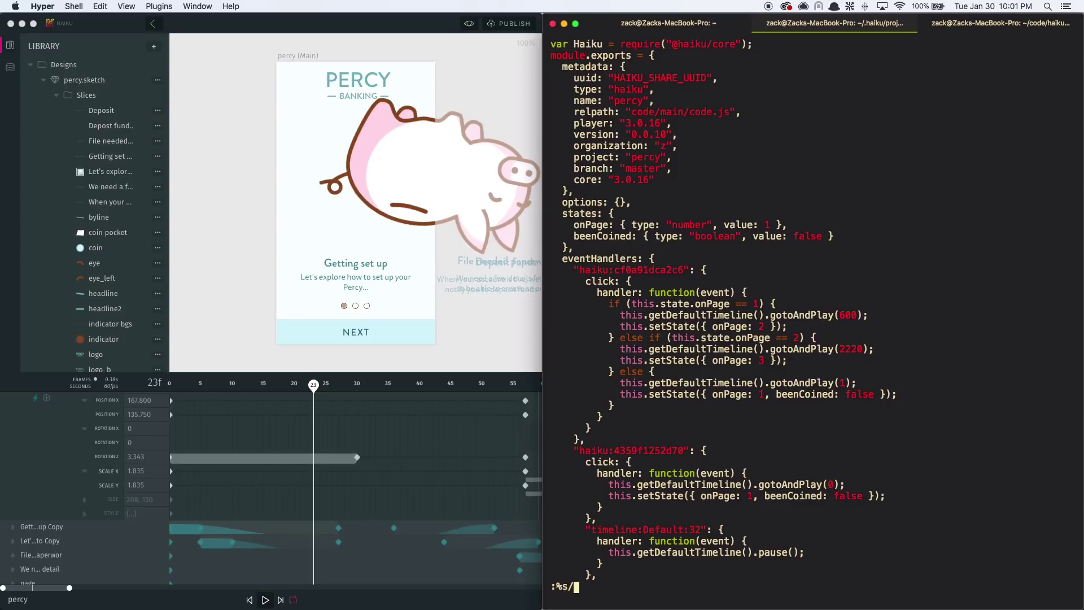
pyautogui.write('#FFFFFF/blanchedalmond/g')
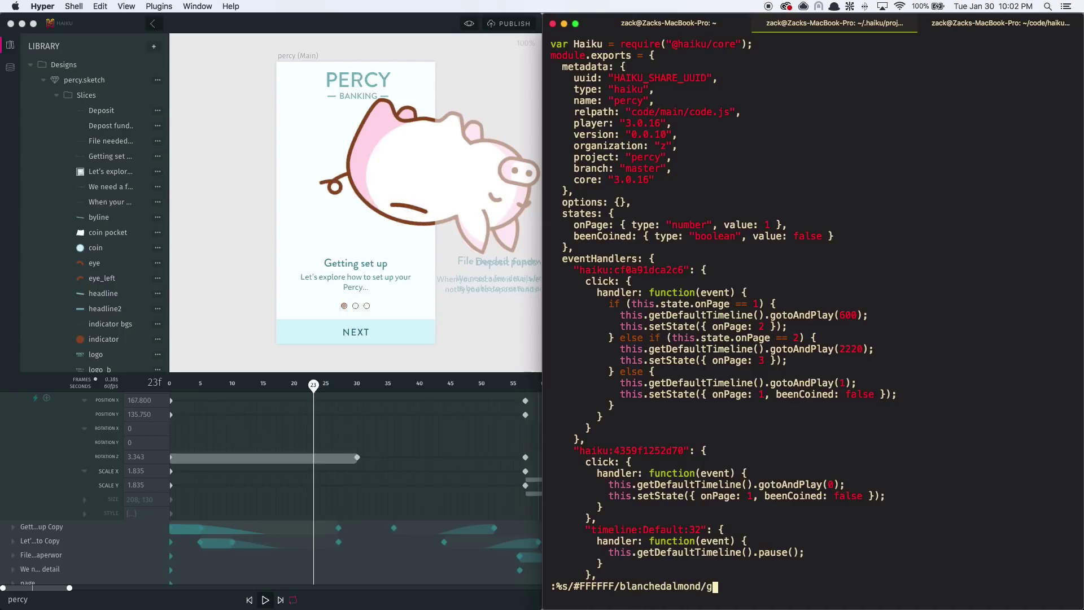
pyautogui.press('Return')
pyautogui.write(':w')
pyautogui.press('Return')
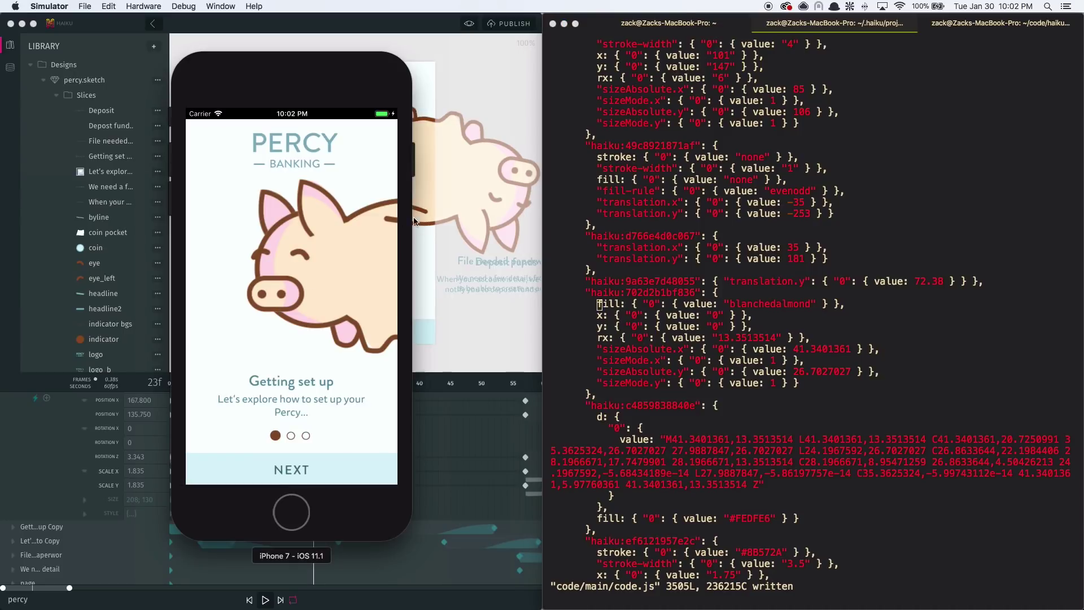
# - Advance the simulator to the File needed paperwork screen and quit vim
pyautogui.click(294, 484)
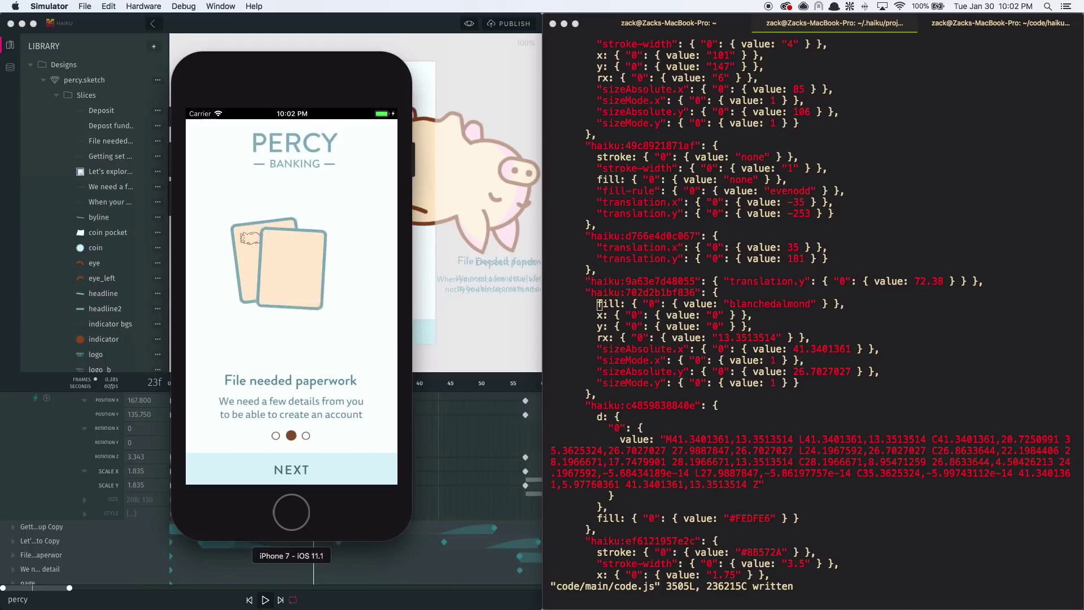
pyautogui.click(839, 431)
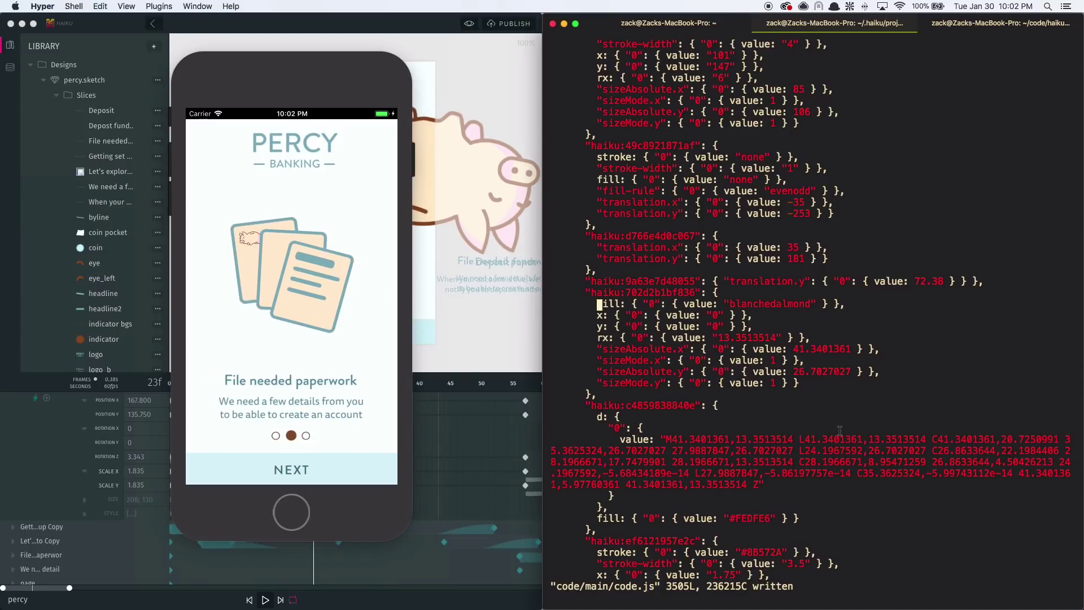
pyautogui.write(':q')
pyautogui.press('Return')
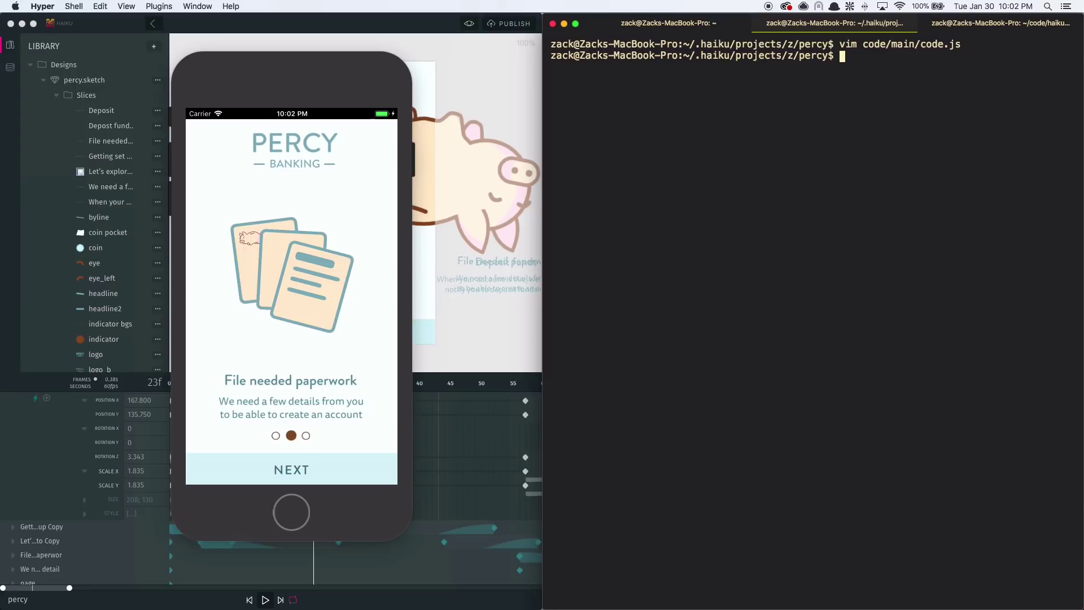
# - List the project files with ls and review the git log of automatic code.js commits
pyautogui.write('ls')
pyautogui.press('Return')
pyautogui.moveTo(584, 99); pyautogui.dragTo(582, 90)
pyautogui.click(752, 185)
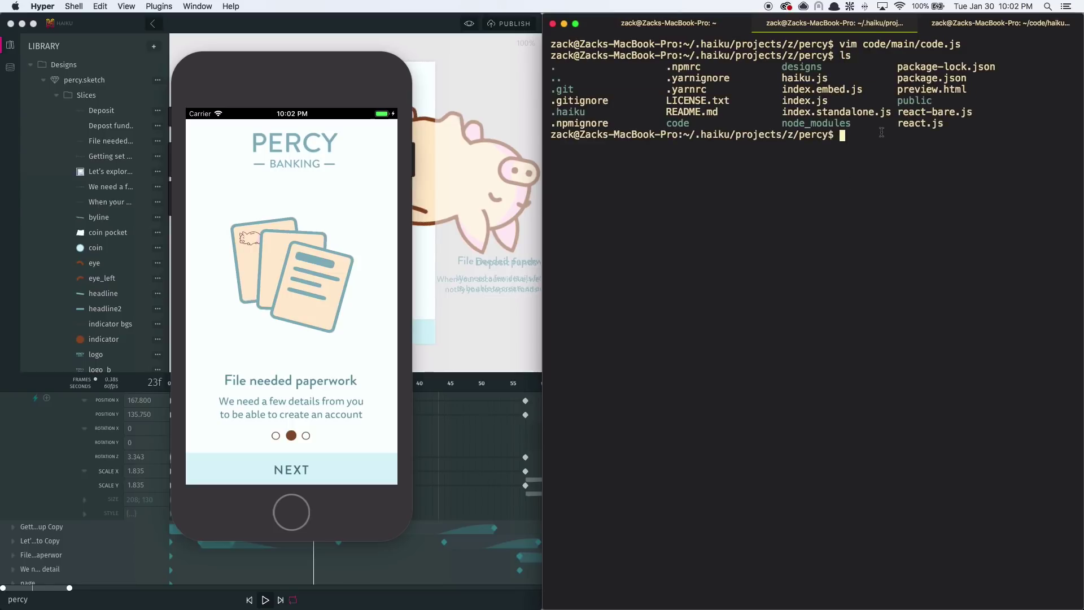
pyautogui.write('git log')
pyautogui.press('Return')
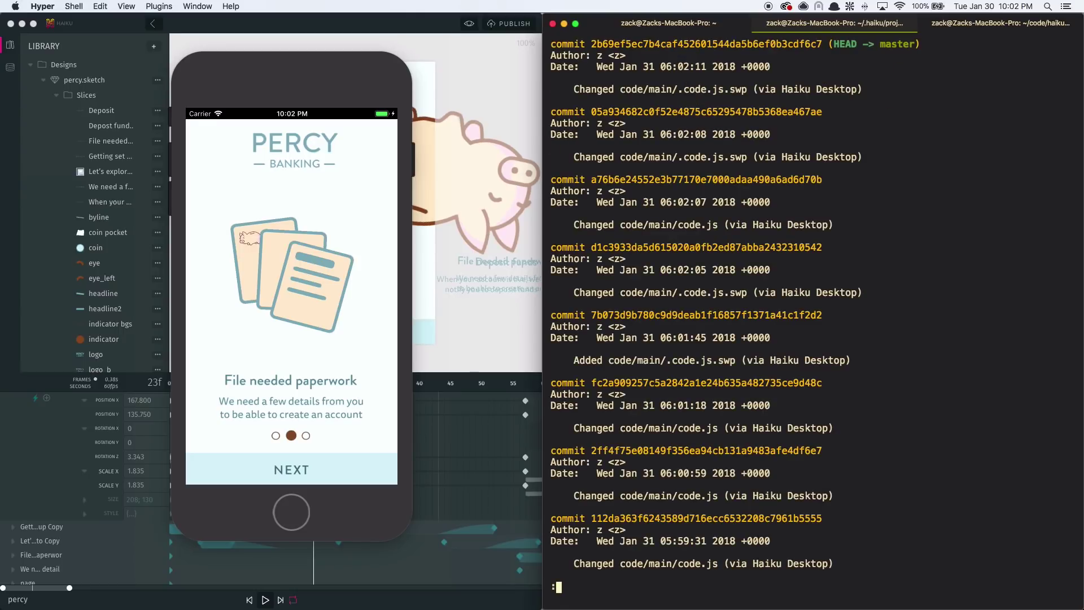
pyautogui.press('q')
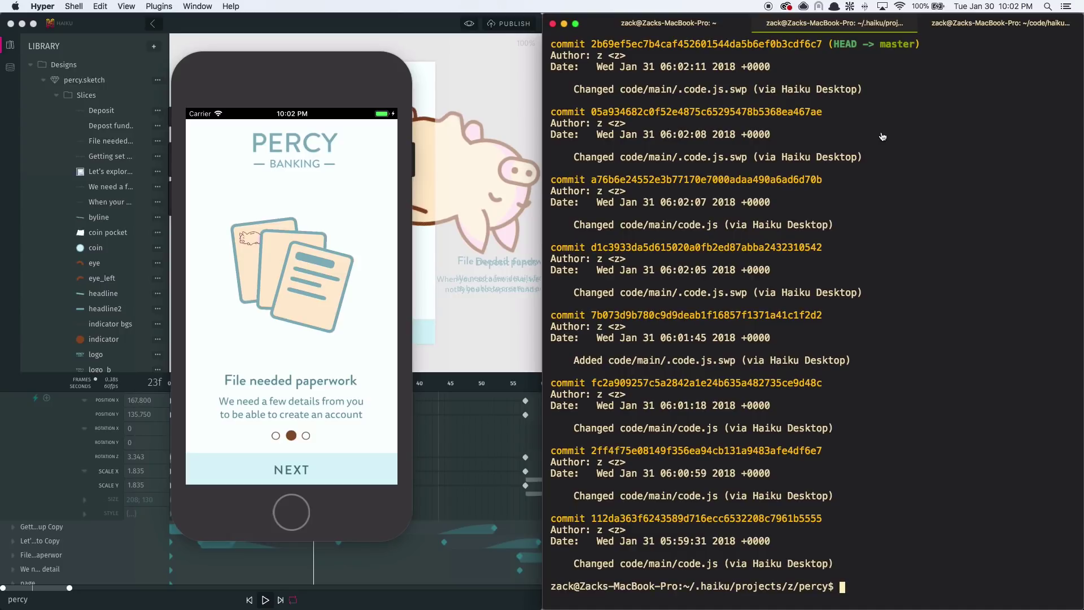
pyautogui.press('super+Tab')
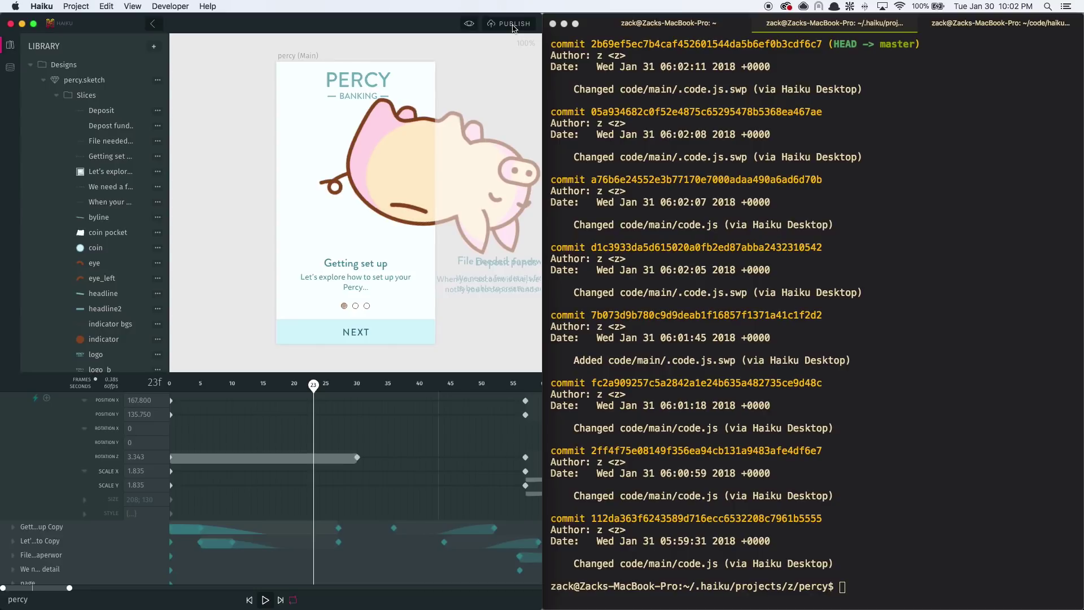
# - Clone the percy project into ~/Desktop with haiku clone
pyautogui.click(784, 232)
pyautogui.write('cd ~/Desktop')
pyautogui.press('Return')
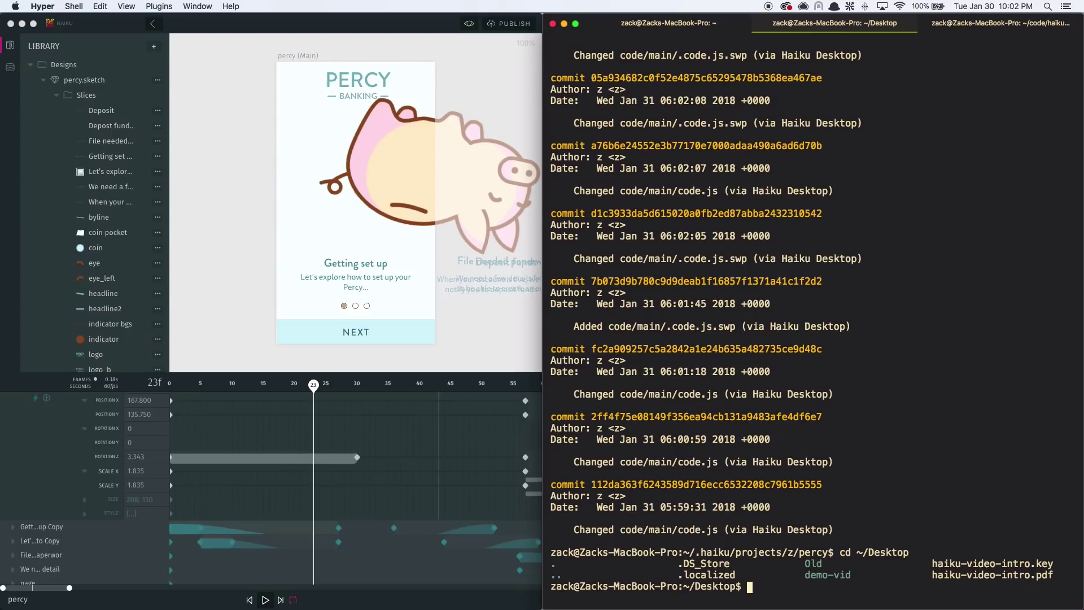
pyautogui.write('haiku clone percy')
pyautogui.press('Return')
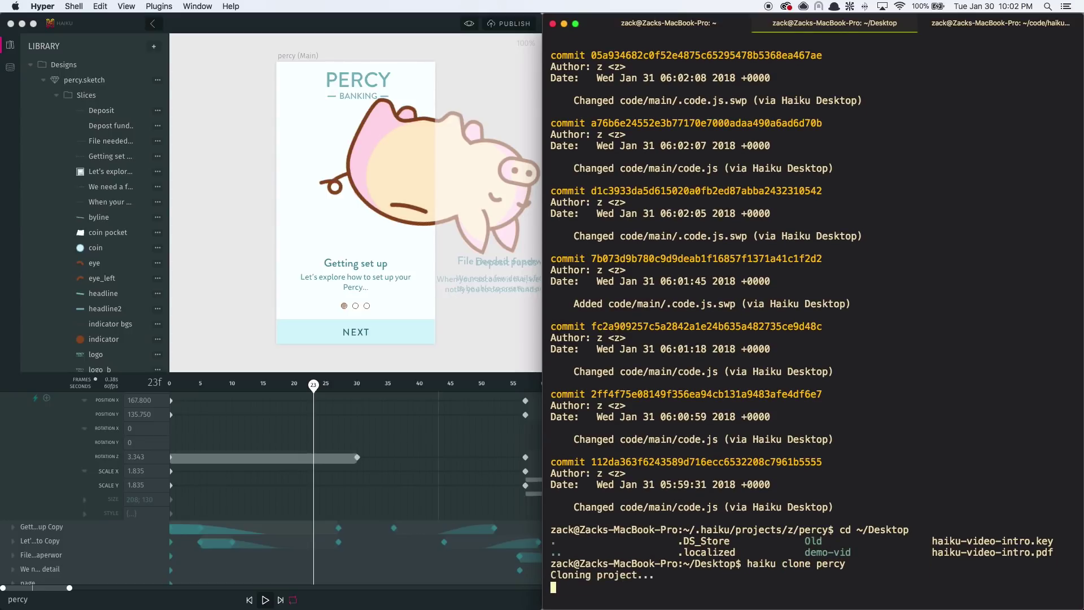
# - Check the cloned percy folder's git log, showing HEAD tagged 0.0.10
pyautogui.write('cd percy/')
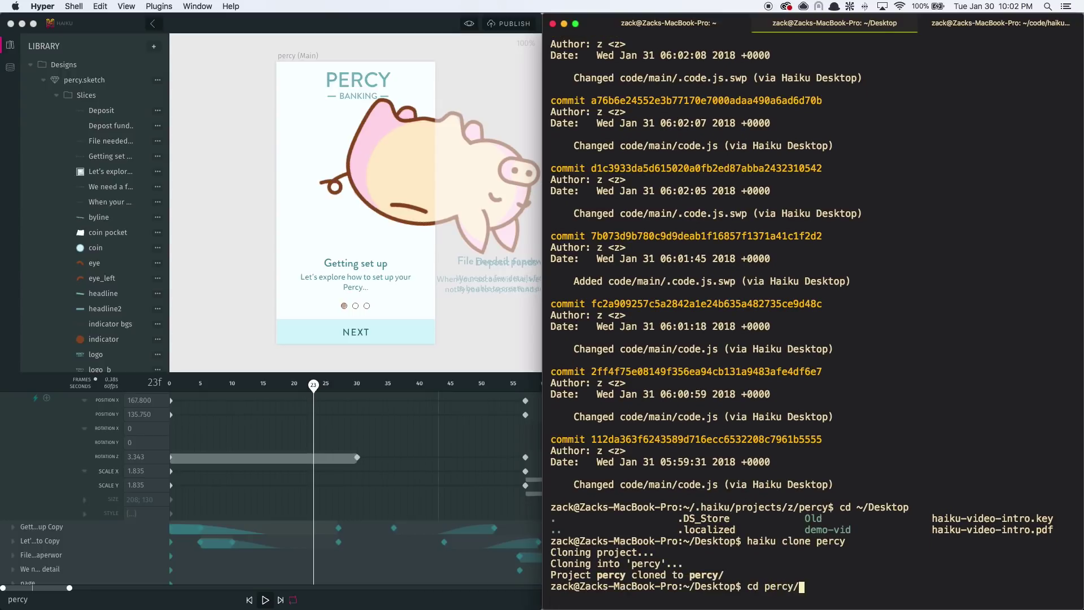
pyautogui.press('Return')
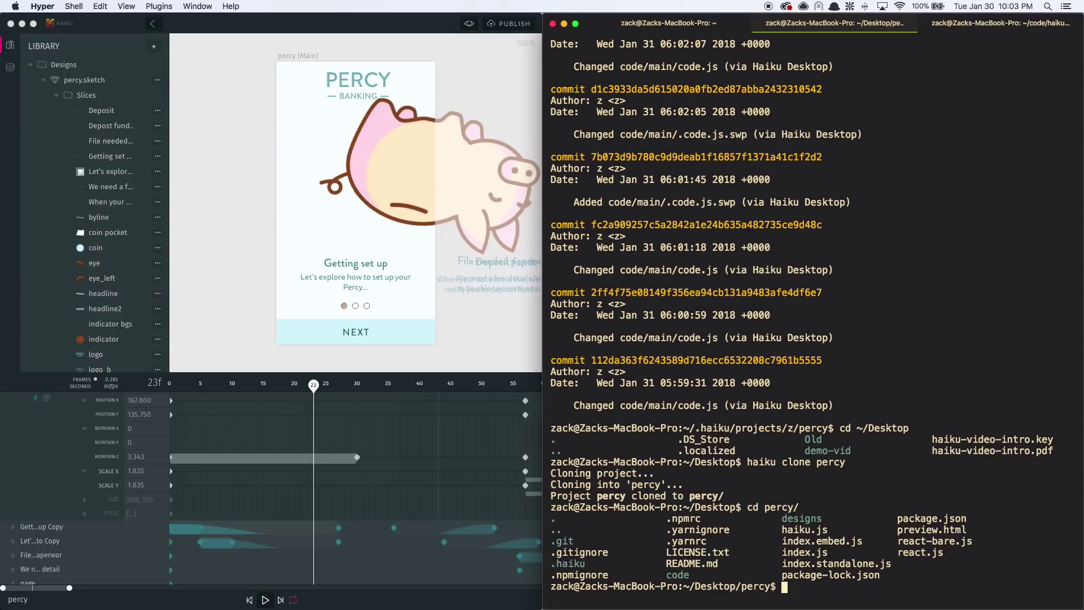
pyautogui.write('git log')
pyautogui.press('Return')
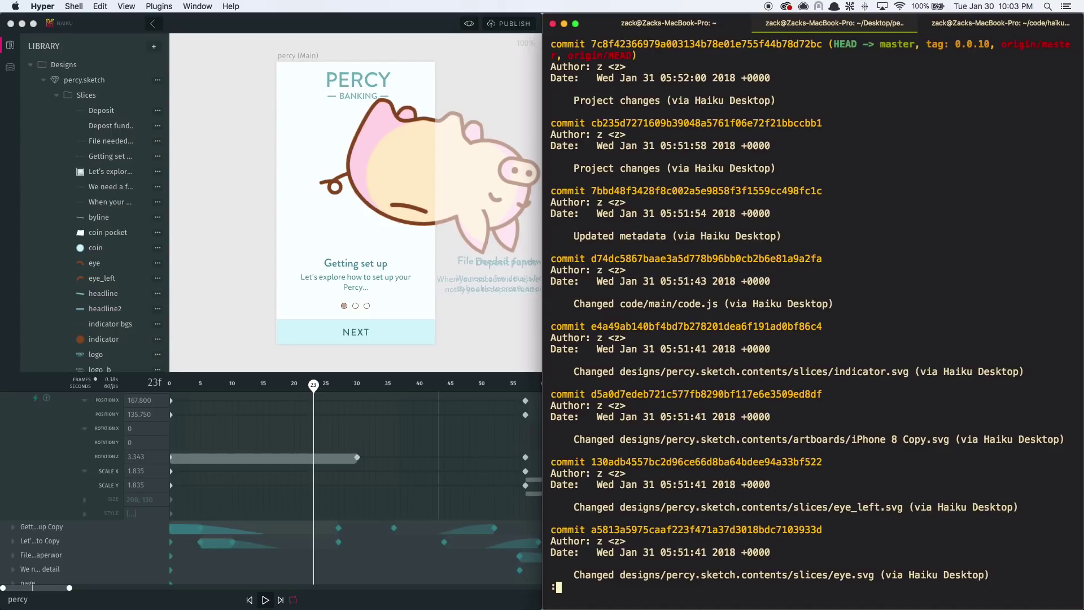
pyautogui.press('q')
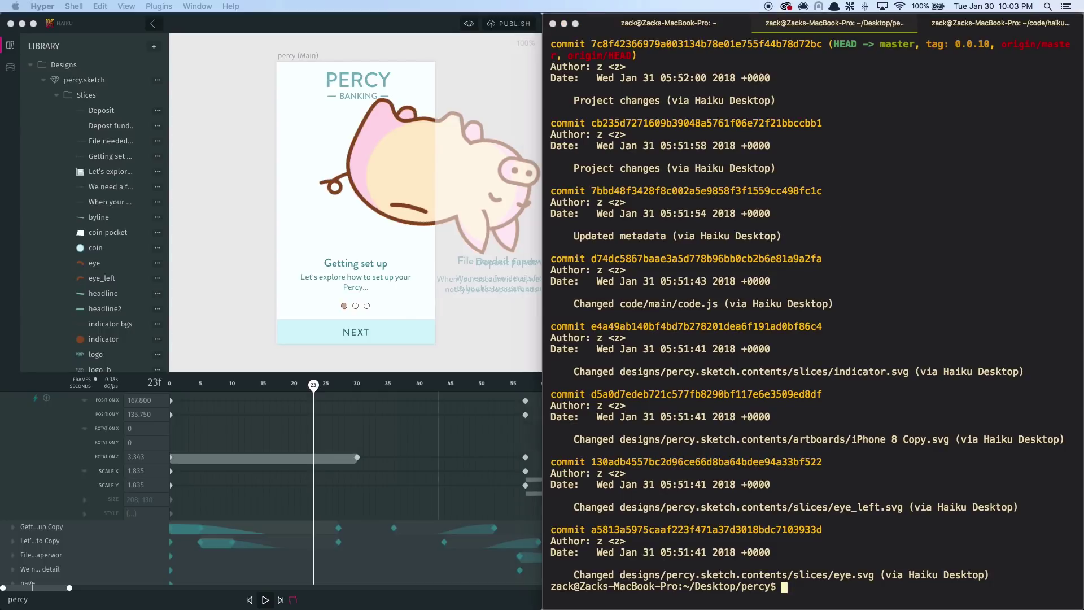
pyautogui.press('super+Tab')
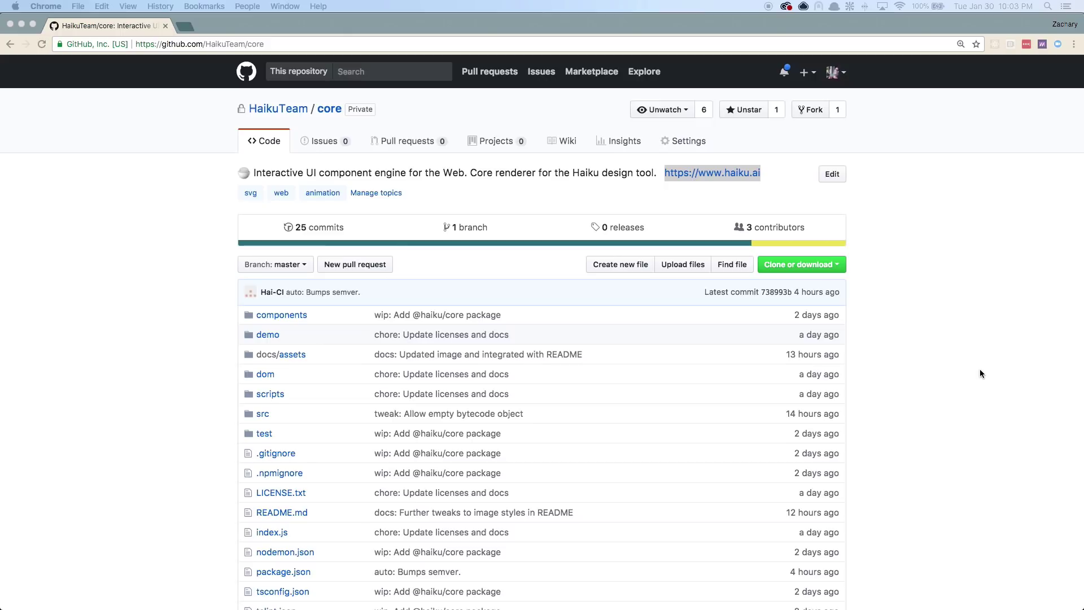
pyautogui.scroll(-1, 980, 374)
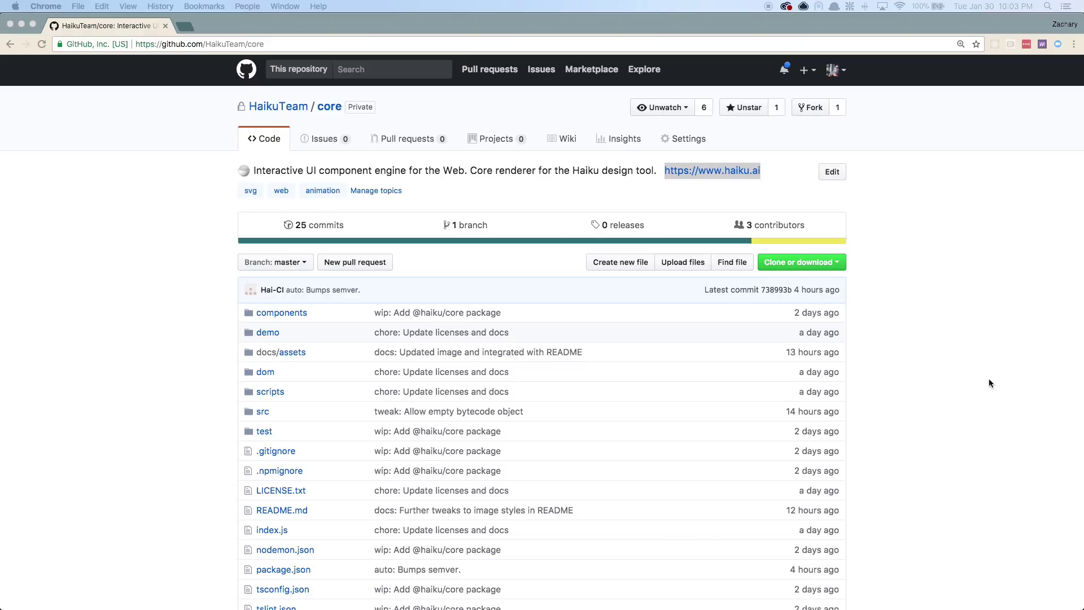
pyautogui.scroll(-5, 987, 384)
pyautogui.scroll(-7, 987, 383)
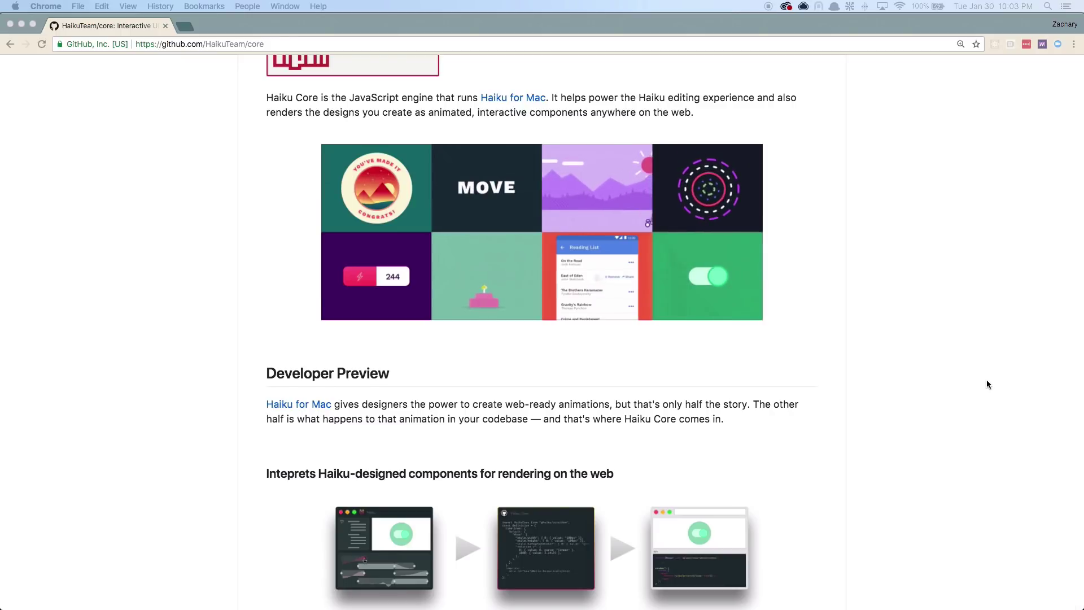
pyautogui.scroll(3, 987, 379)
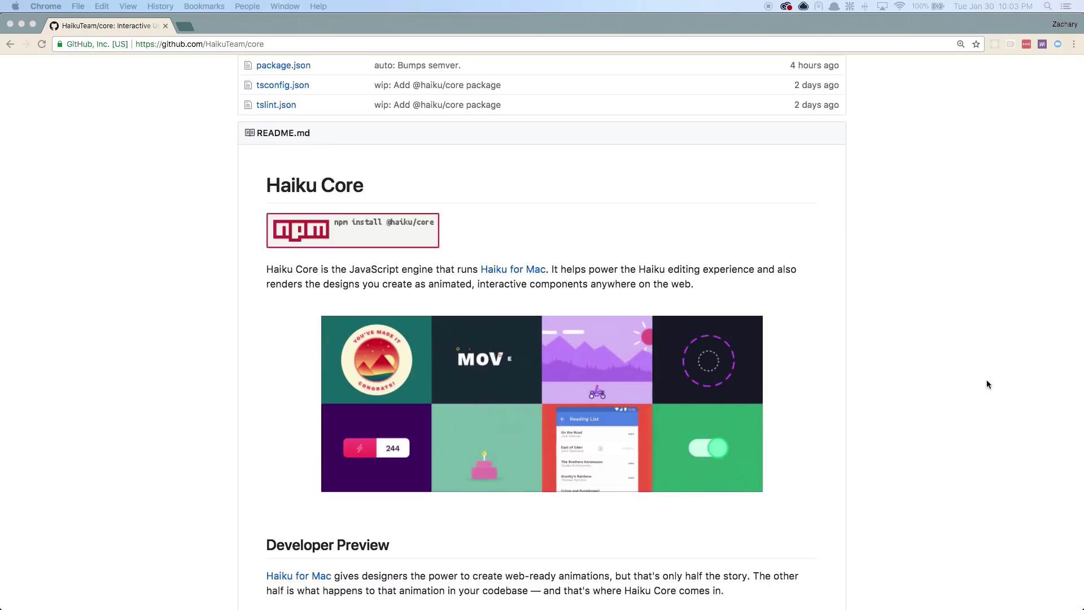
pyautogui.scroll(-1, 987, 382)
pyautogui.scroll(-1, 987, 384)
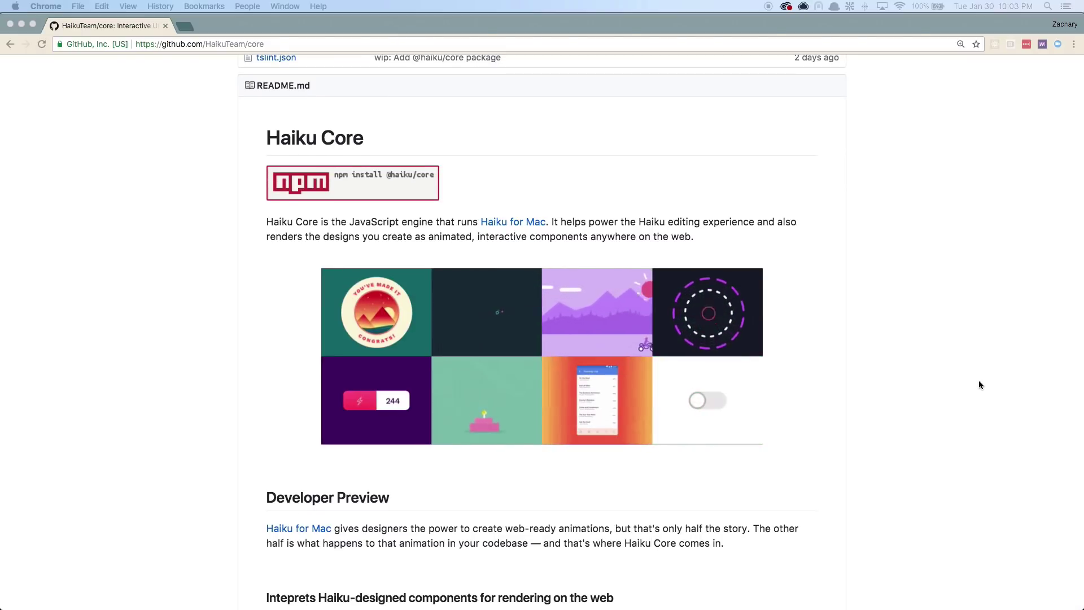
pyautogui.scroll(-6, 979, 381)
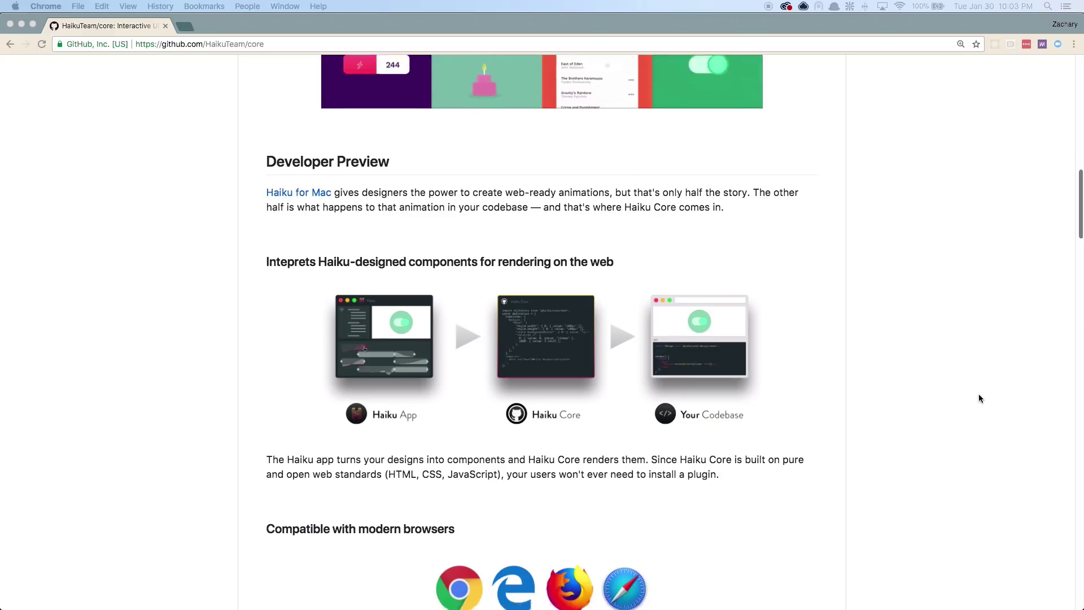
pyautogui.scroll(-4, 979, 390)
pyautogui.scroll(-6, 980, 393)
pyautogui.scroll(20, 980, 393)
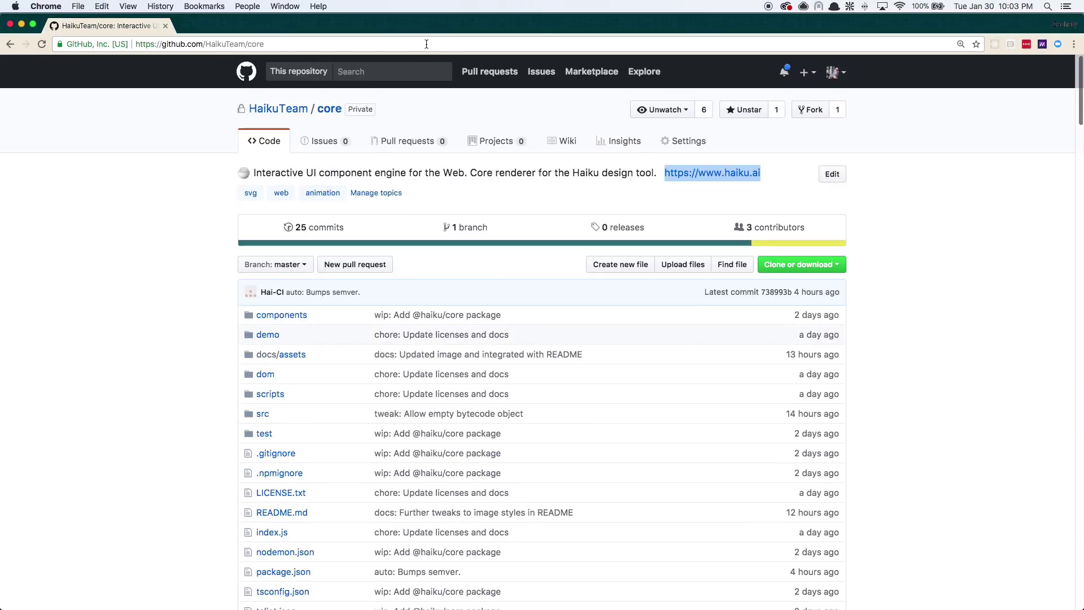
pyautogui.click(426, 44)
pyautogui.write('www.haiku.')
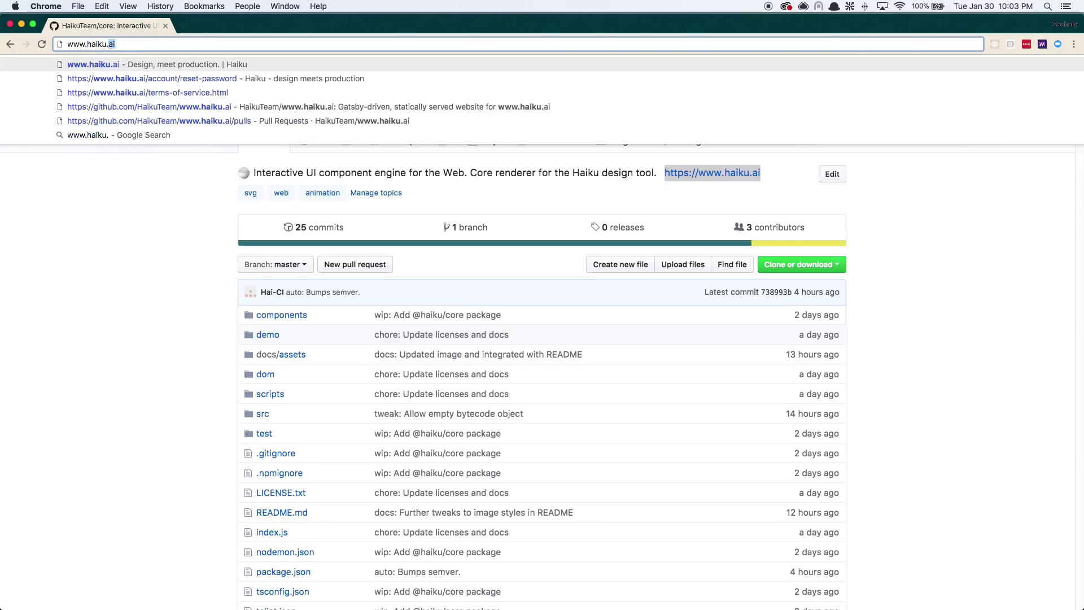